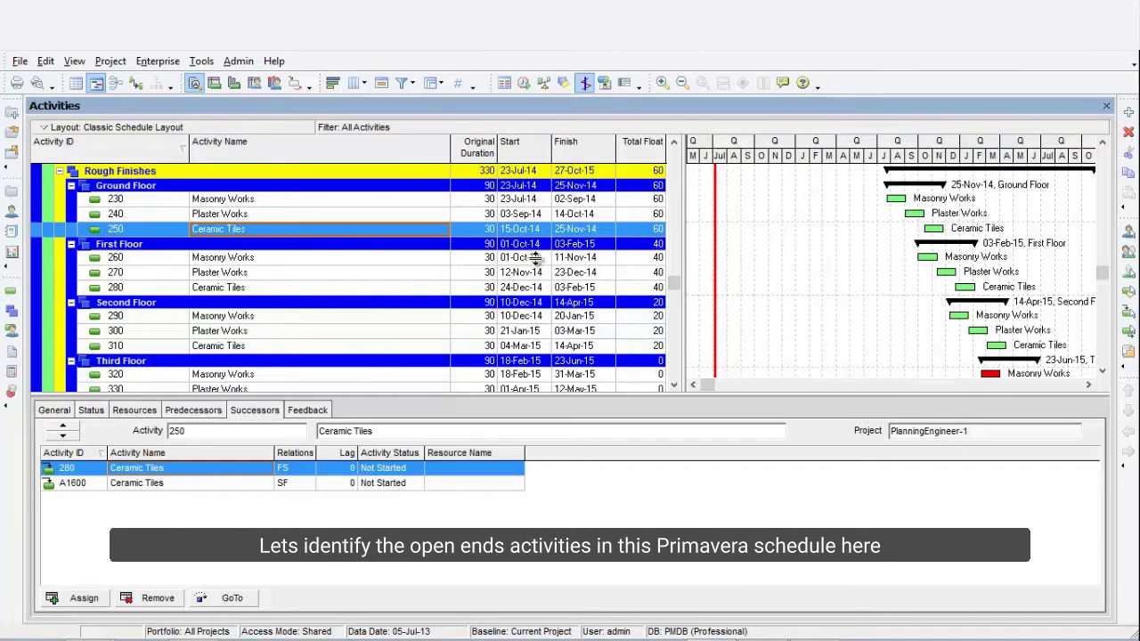
Step: Reschedule the project with the log saved to Lesson 9\SCHEDLOG.TXT, then open SCHEDLOG.TXT in Notepad
{"action": "left_click", "coordinate": [523, 84]}
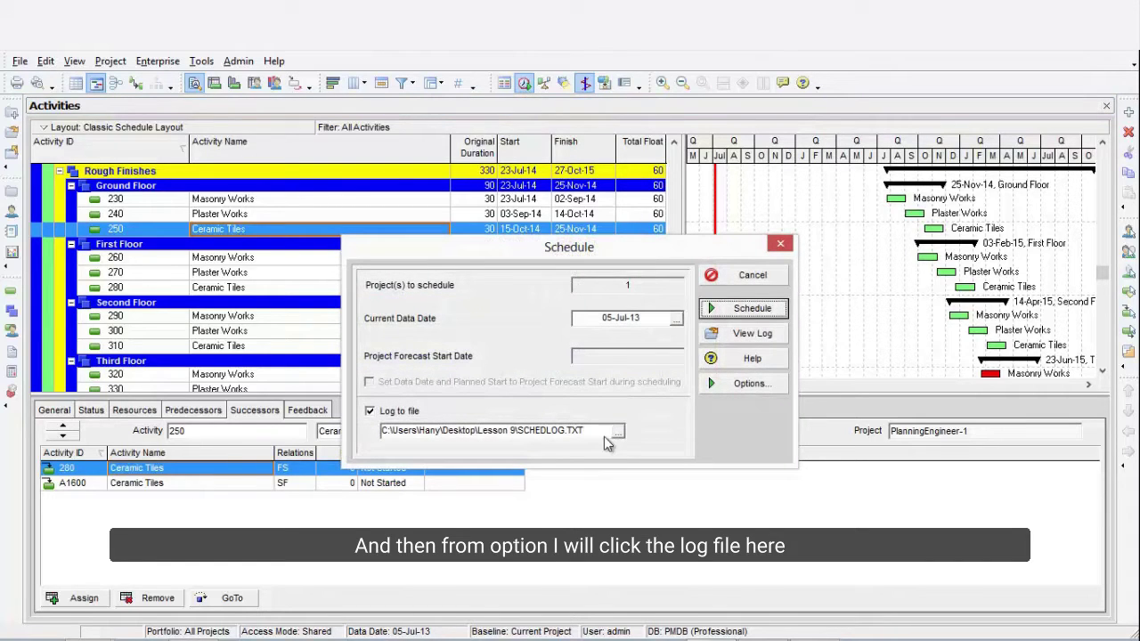
{"action": "left_click", "coordinate": [399, 414]}
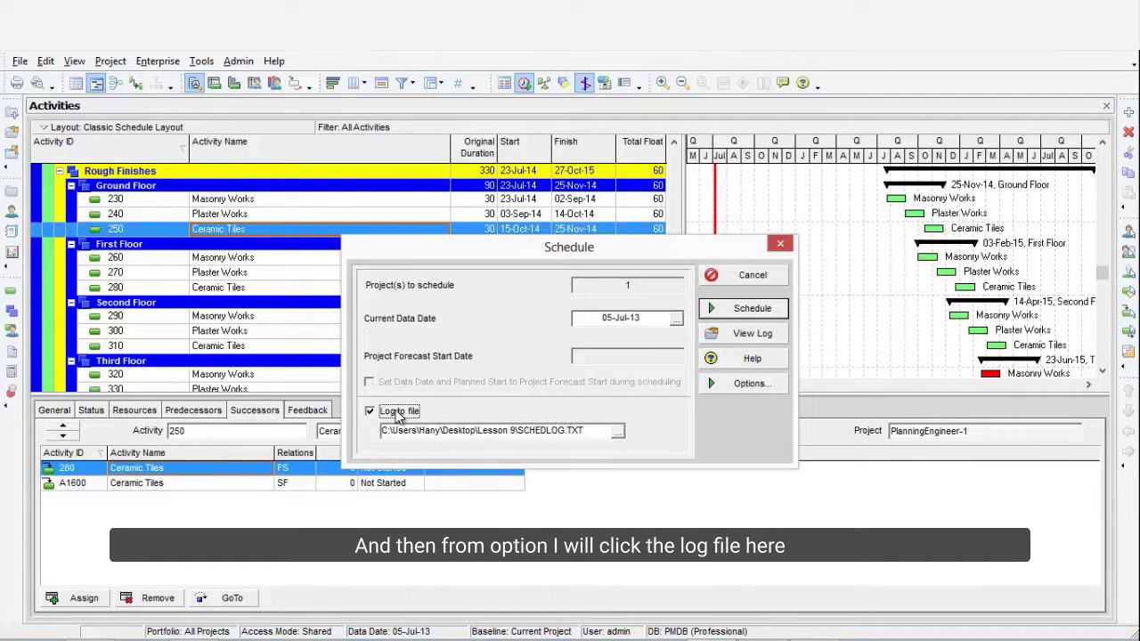
{"action": "left_click", "coordinate": [617, 432]}
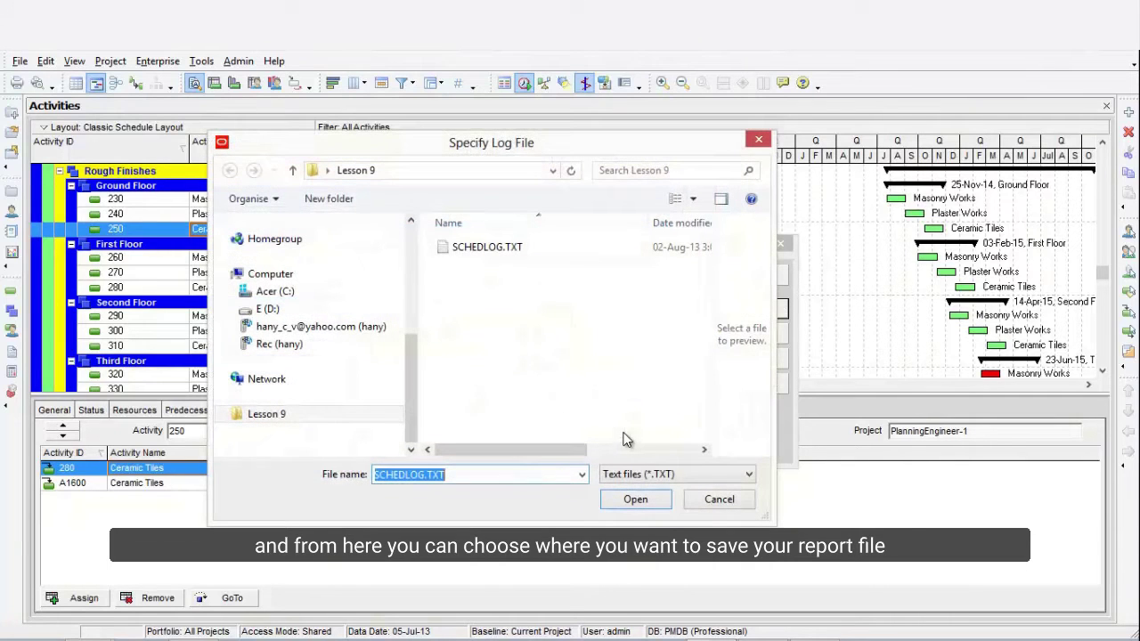
{"action": "left_click", "coordinate": [636, 501]}
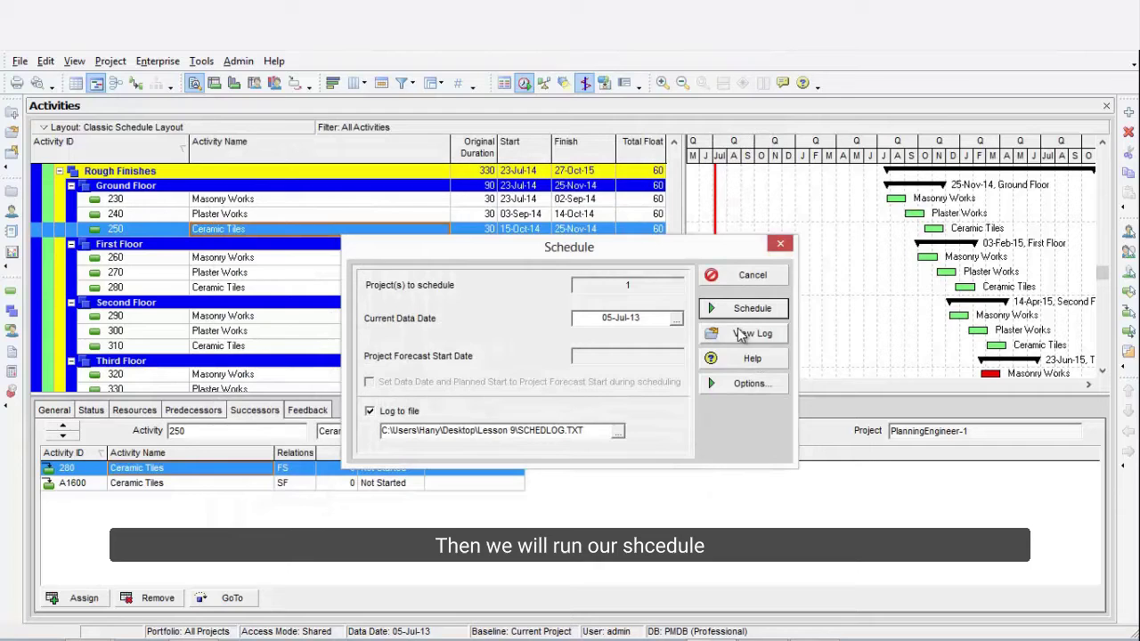
{"action": "left_click", "coordinate": [737, 311]}
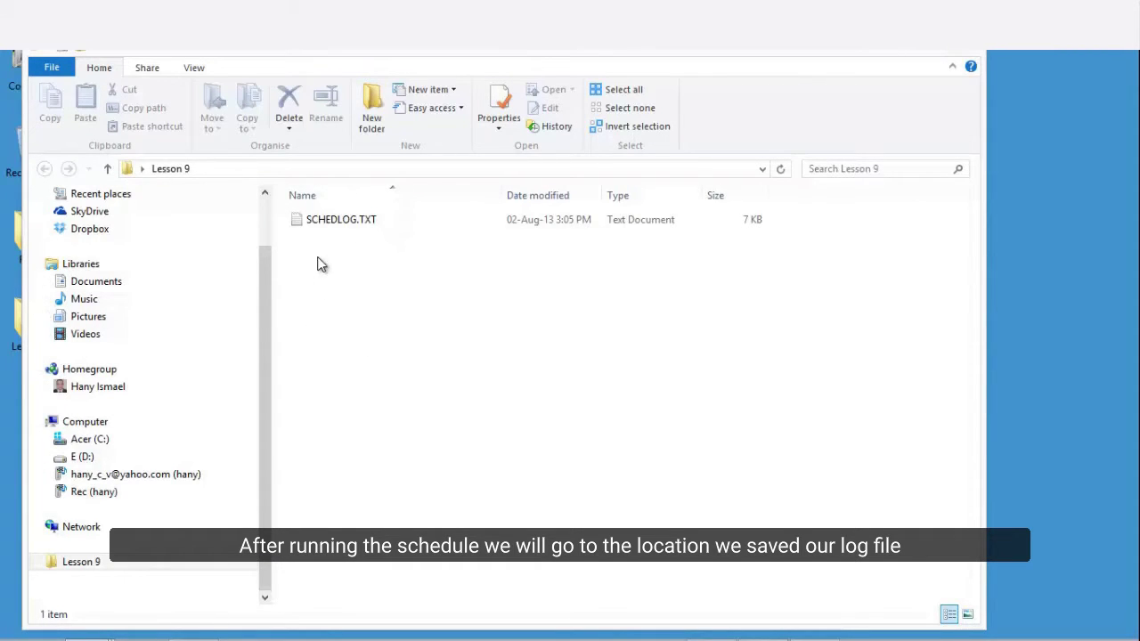
{"action": "left_click", "coordinate": [322, 223]}
{"action": "double_click", "coordinate": [322, 222]}
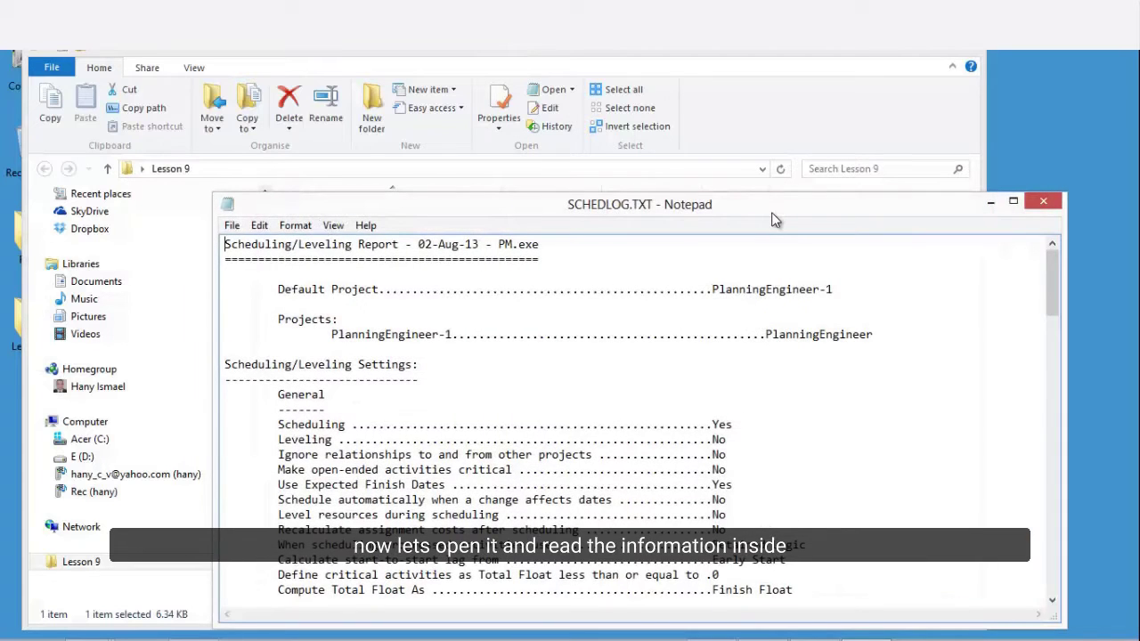
Step: Maximize Notepad and scroll SCHEDLOG.TXT down to the Warnings list of activities without successors
{"action": "left_click", "coordinate": [977, 117]}
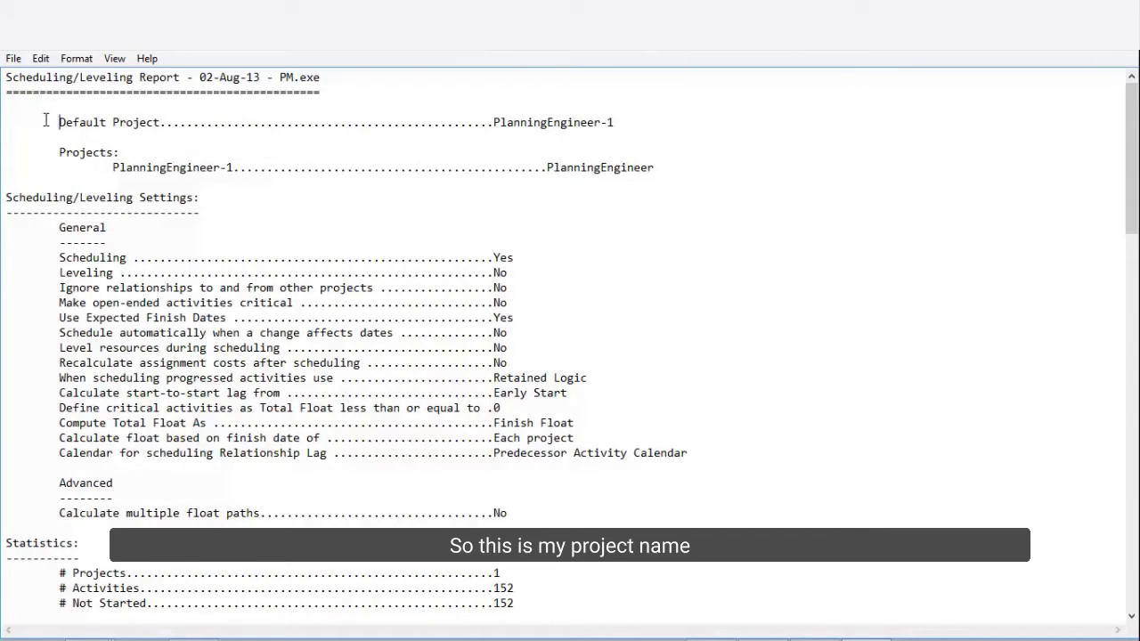
{"action": "left_click_drag", "start_coordinate": [45, 119], "coordinate": [703, 89]}
{"action": "left_click", "coordinate": [248, 265]}
{"action": "scroll", "coordinate": [342, 315], "scroll_direction": "down", "scroll_amount": 5}
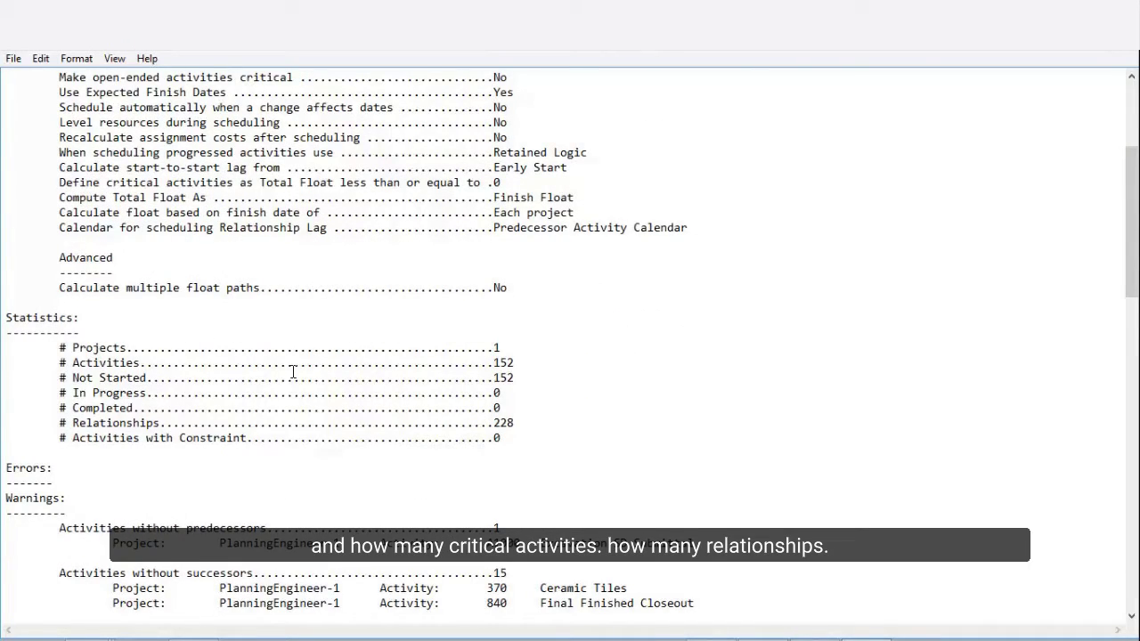
{"action": "scroll", "coordinate": [294, 373], "scroll_direction": "down", "scroll_amount": 1}
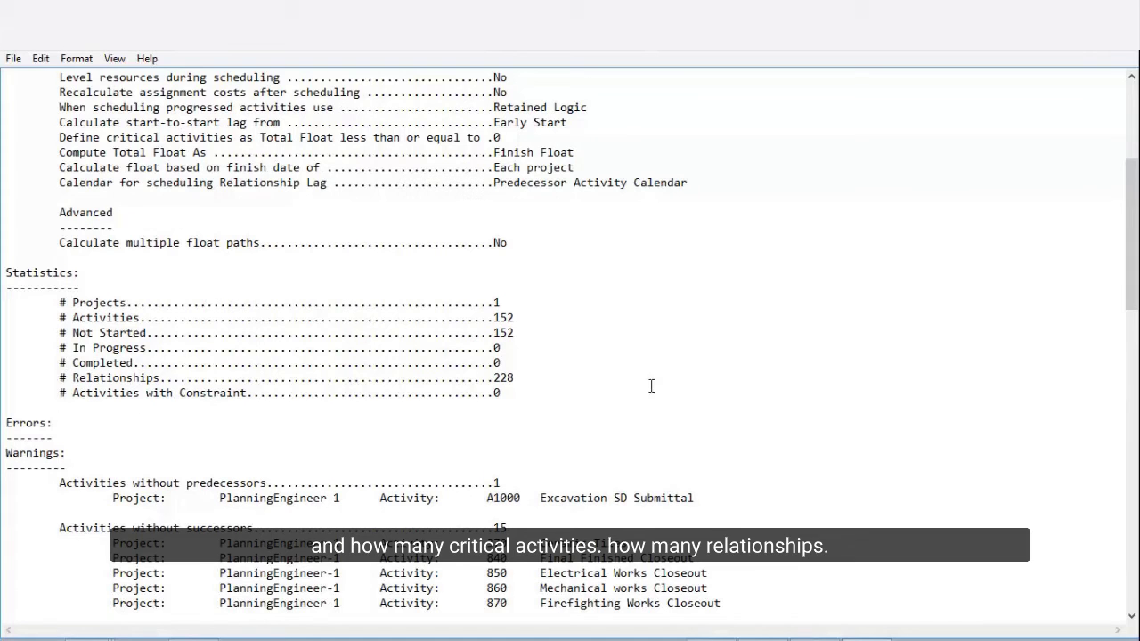
{"action": "scroll", "coordinate": [347, 347], "scroll_direction": "down", "scroll_amount": 7}
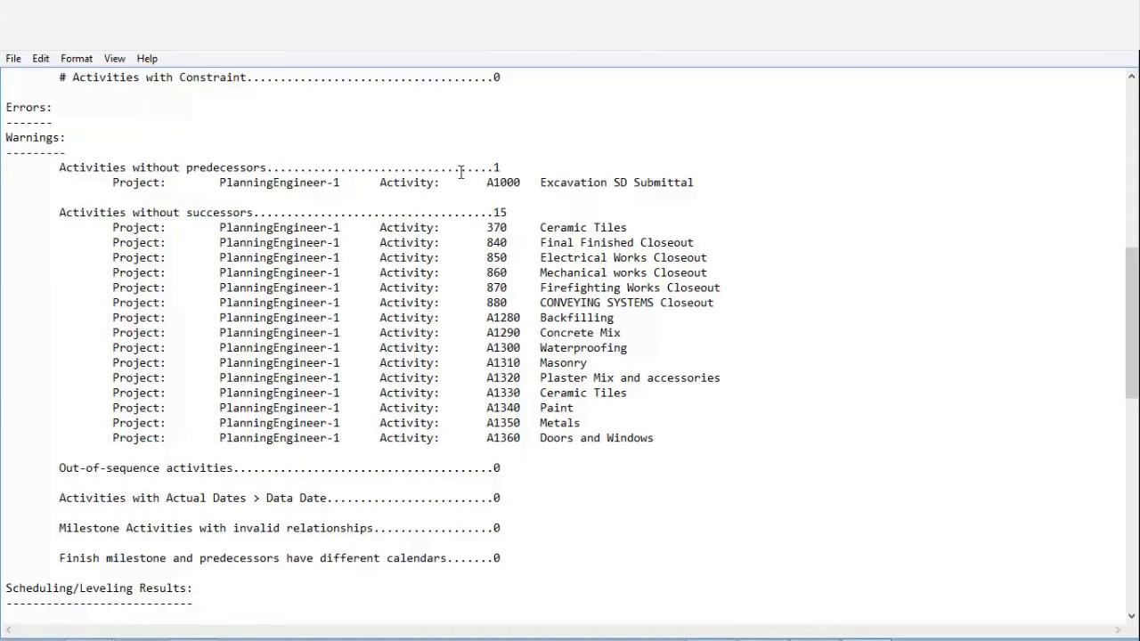
Step: Highlight A1000 Excavation SD Submittal under the Activities without predecessors heading
{"action": "double_click", "coordinate": [501, 183]}
{"action": "double_click", "coordinate": [636, 182]}
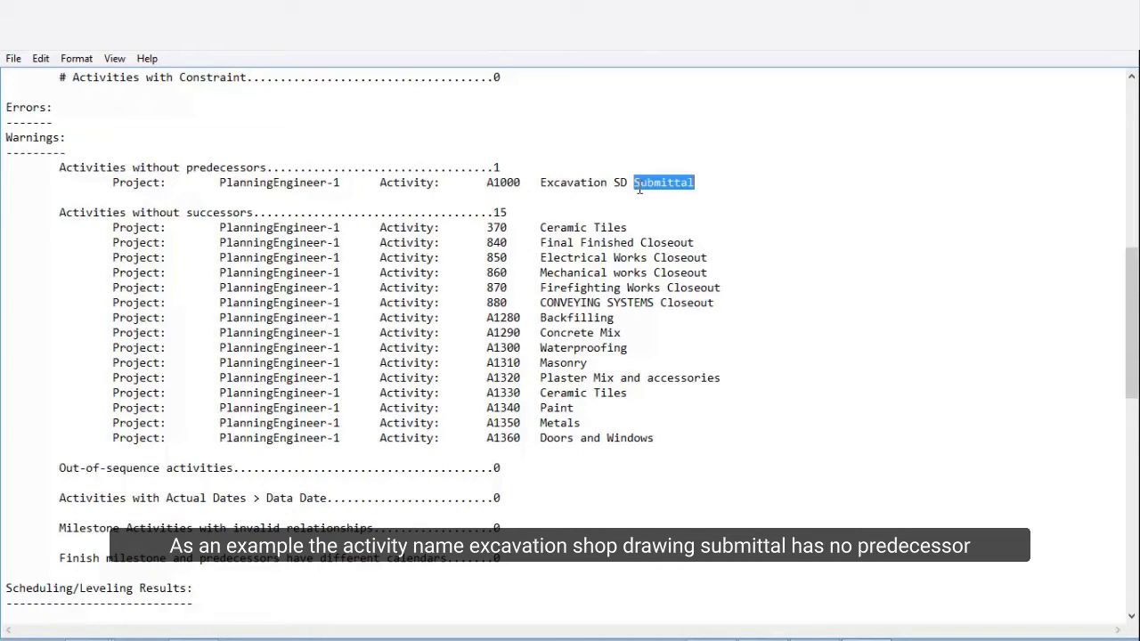
{"action": "left_click", "coordinate": [635, 183]}
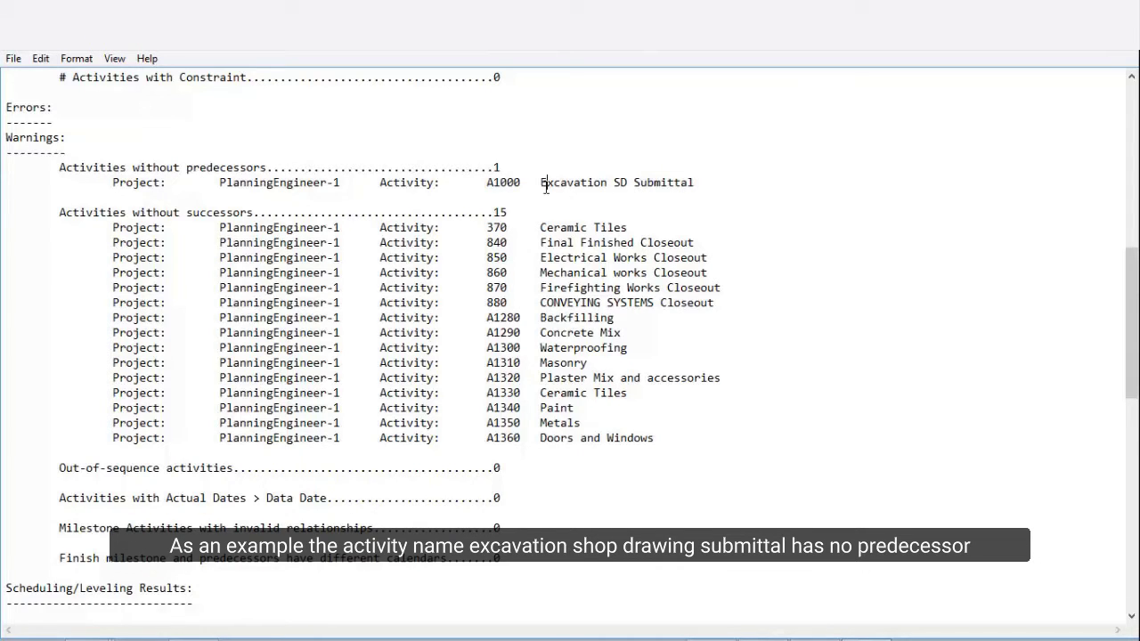
{"action": "left_click_drag", "start_coordinate": [546, 183], "coordinate": [690, 184]}
{"action": "left_click", "coordinate": [583, 186]}
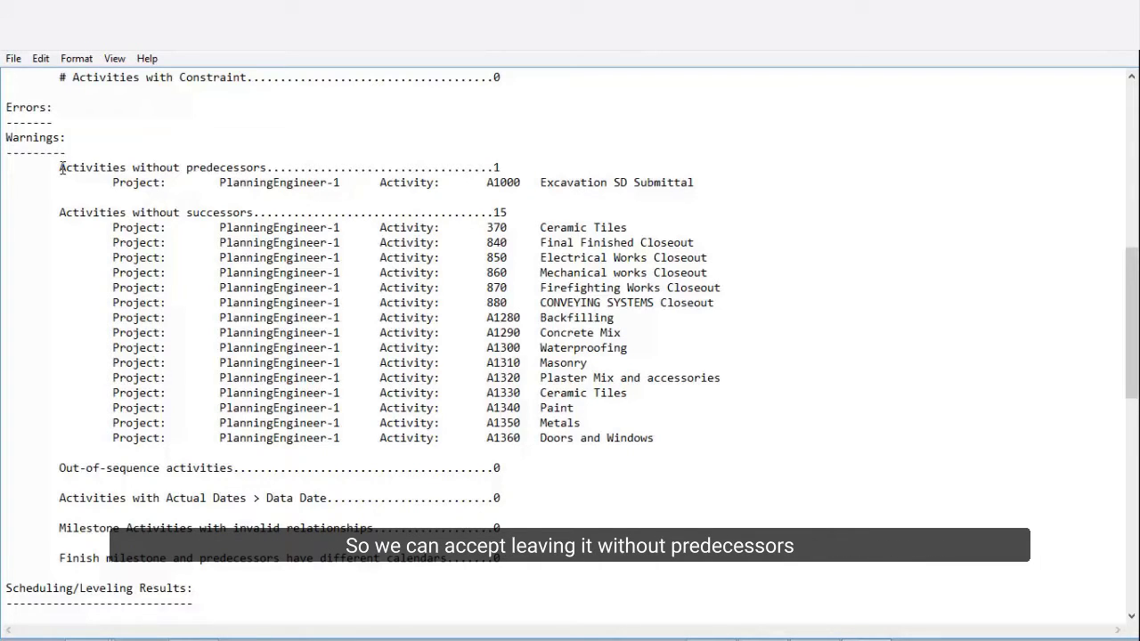
{"action": "left_click_drag", "start_coordinate": [59, 169], "coordinate": [275, 168]}
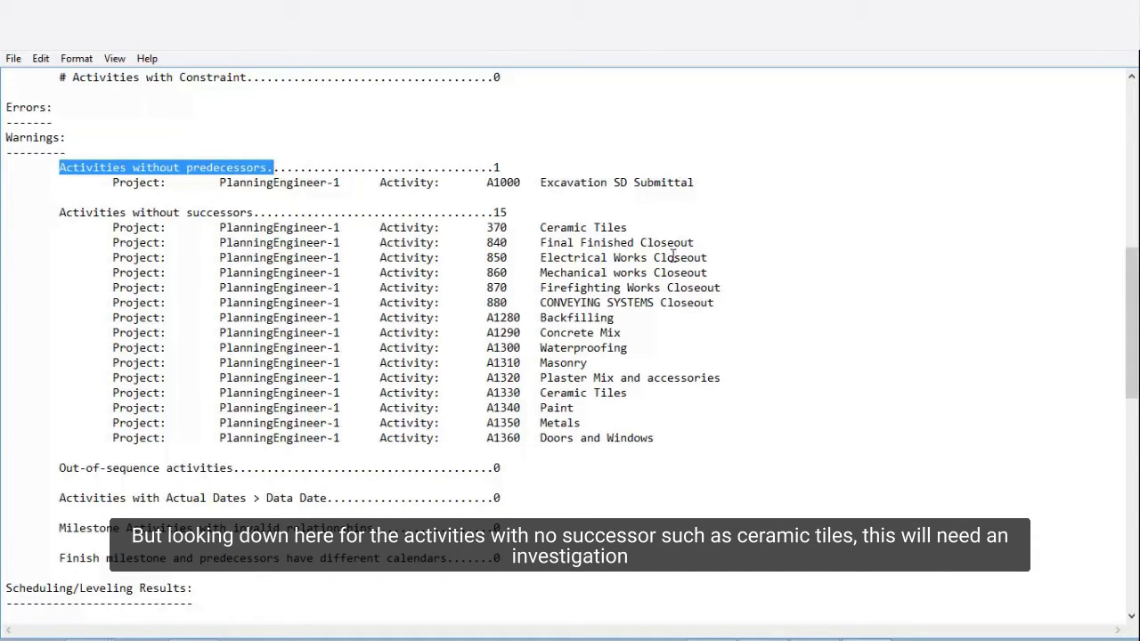
Step: Copy the Ceramic Tiles activity ID 370 from the Activities without successors list
{"action": "left_click_drag", "start_coordinate": [509, 230], "coordinate": [486, 230]}
{"action": "right_click", "coordinate": [489, 230]}
{"action": "left_click", "coordinate": [553, 283]}
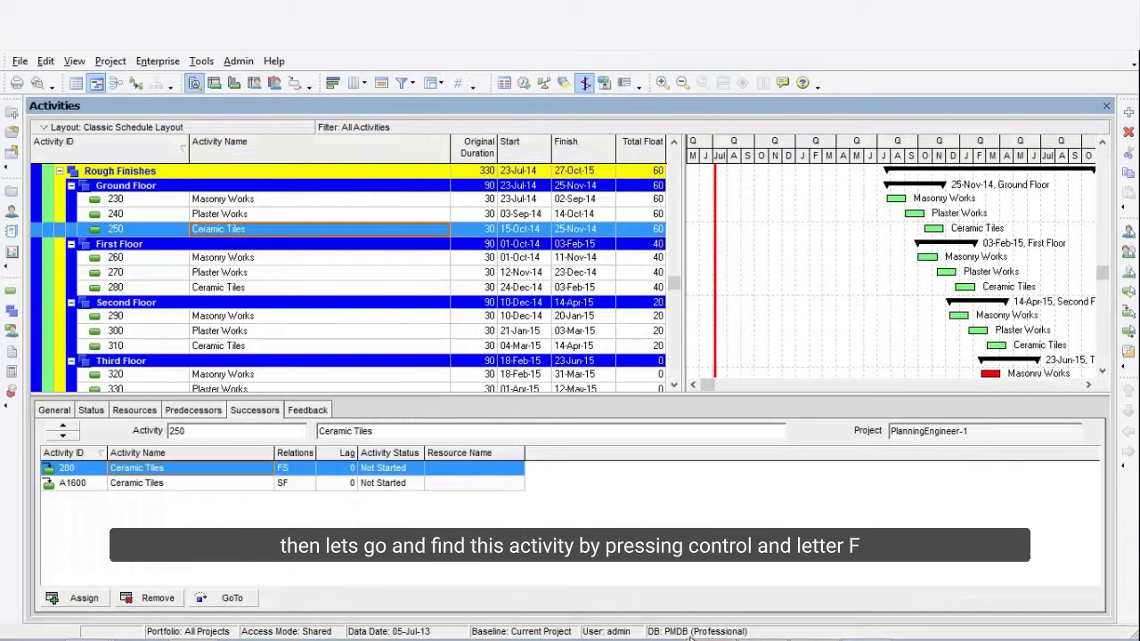
Step: Find activity 370 in the activity table, showing Roof Floor Ceramic Tiles with no successors
{"action": "left_click", "coordinate": [138, 204]}
{"action": "key", "text": "ctrl+f"}
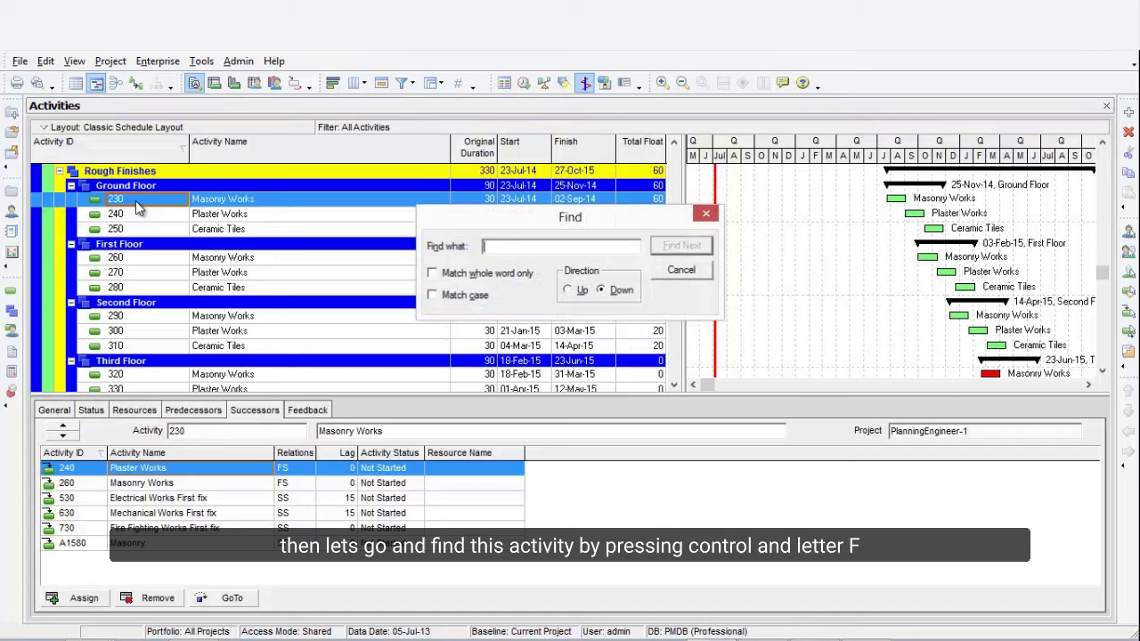
{"action": "right_click", "coordinate": [515, 248]}
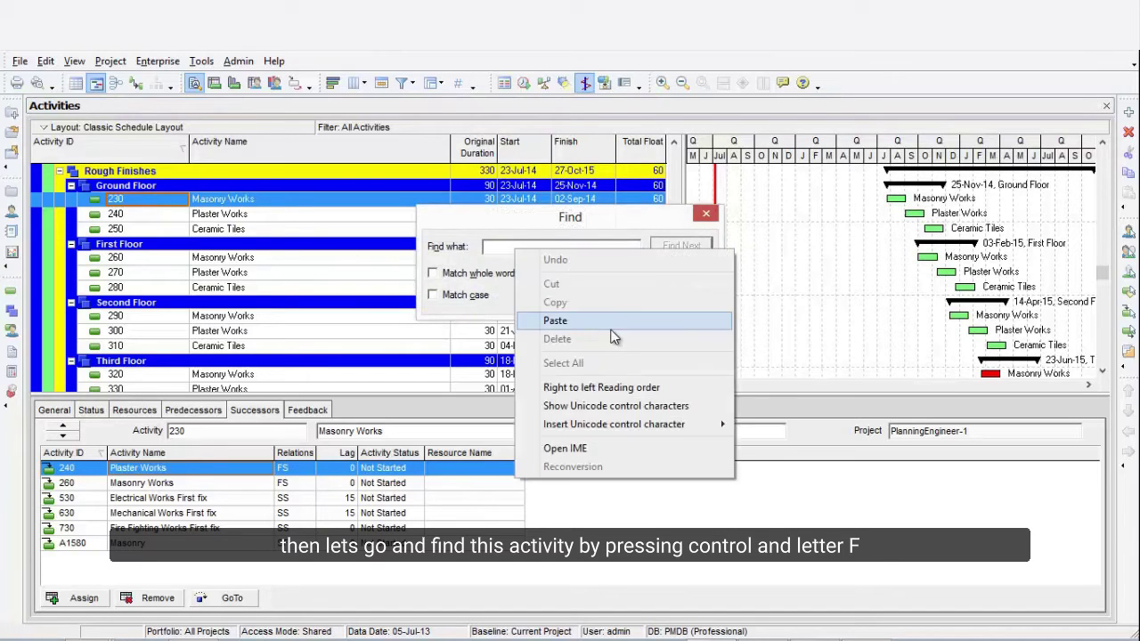
{"action": "left_click", "coordinate": [610, 320]}
{"action": "left_click", "coordinate": [681, 245]}
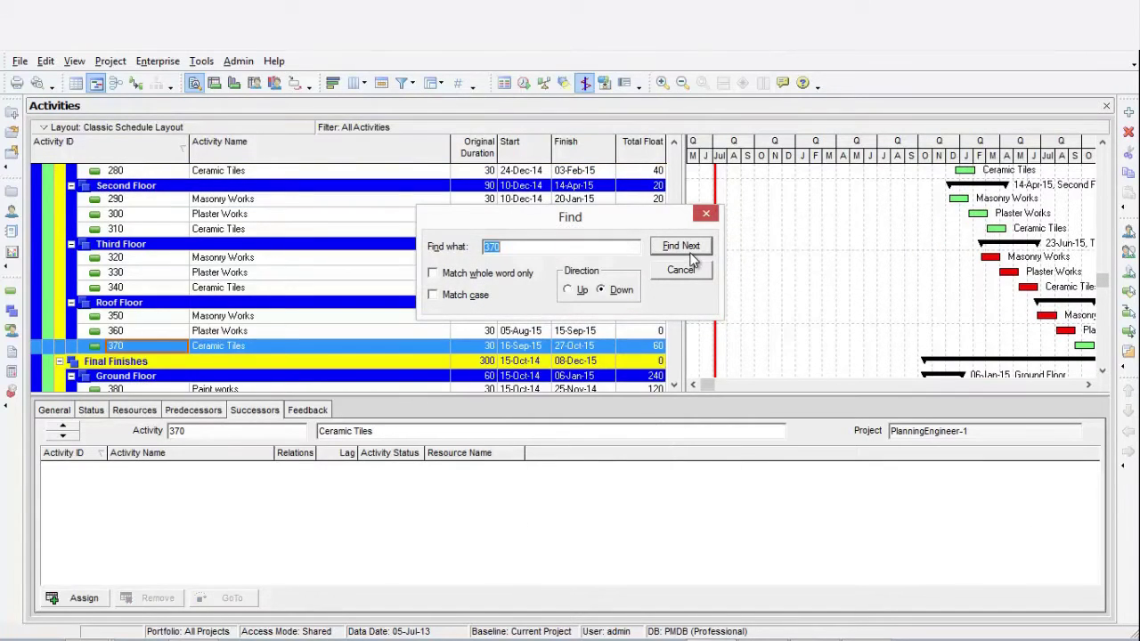
{"action": "left_click", "coordinate": [705, 215]}
{"action": "scroll", "coordinate": [705, 215], "scroll_direction": "down", "scroll_amount": 2}
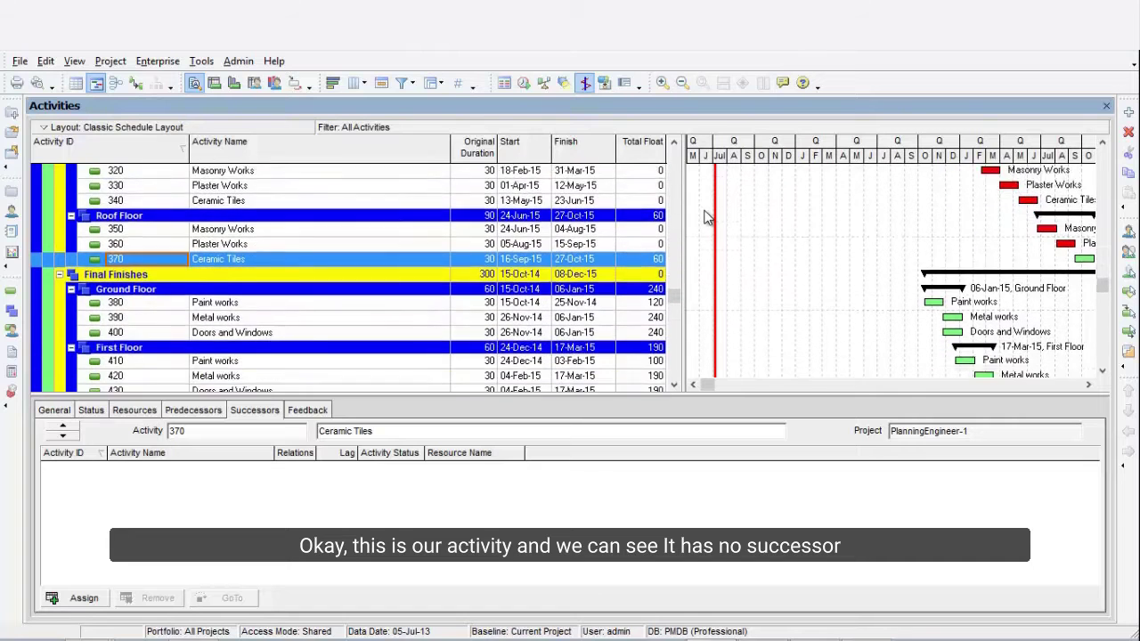
{"action": "scroll", "coordinate": [706, 215], "scroll_direction": "down", "scroll_amount": 3}
{"action": "scroll", "coordinate": [706, 214], "scroll_direction": "up", "scroll_amount": 2}
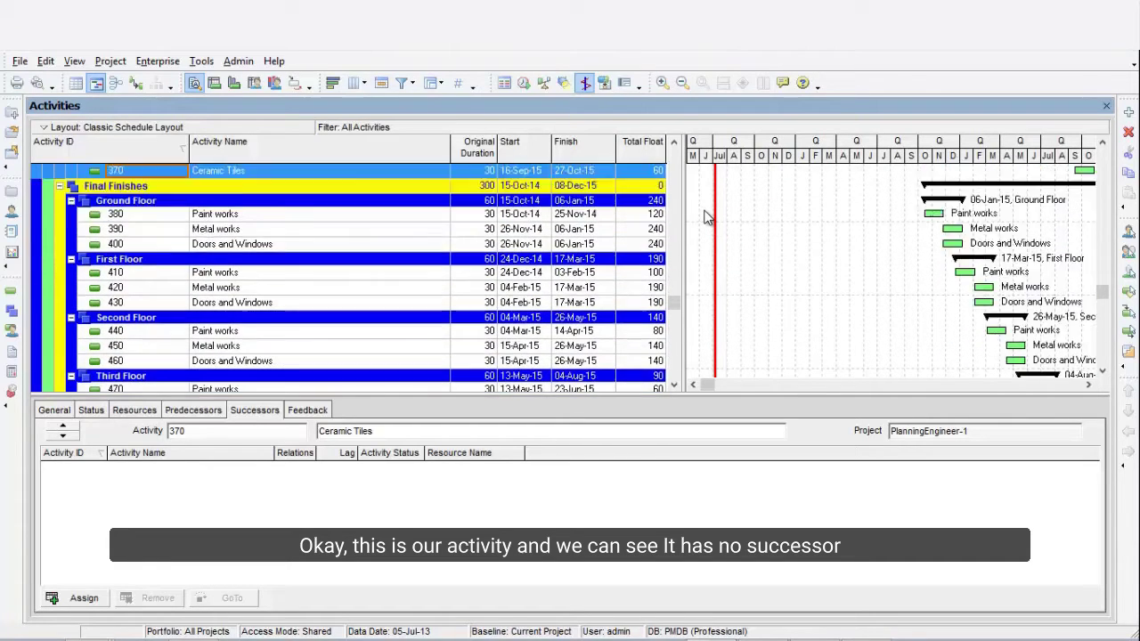
Step: Collapse the Final Finishes, Electrical, Mechanical, Fire Fighting Works and CONVEYING SYSTEMS groups
{"action": "scroll", "coordinate": [374, 283], "scroll_direction": "down", "scroll_amount": 8}
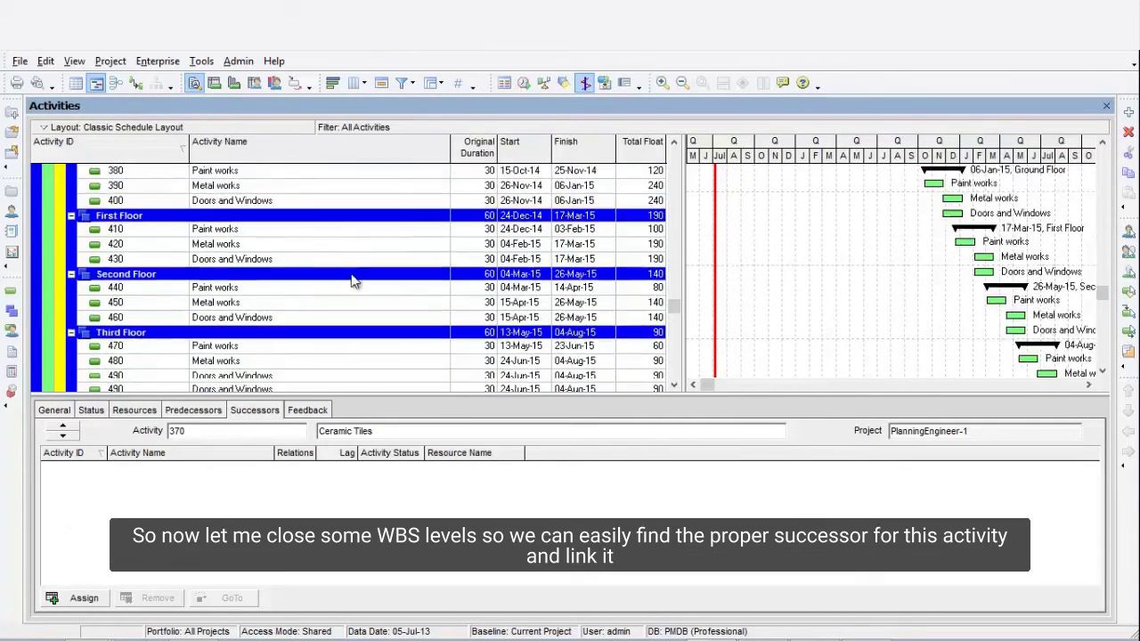
{"action": "scroll", "coordinate": [376, 281], "scroll_direction": "up", "scroll_amount": 7}
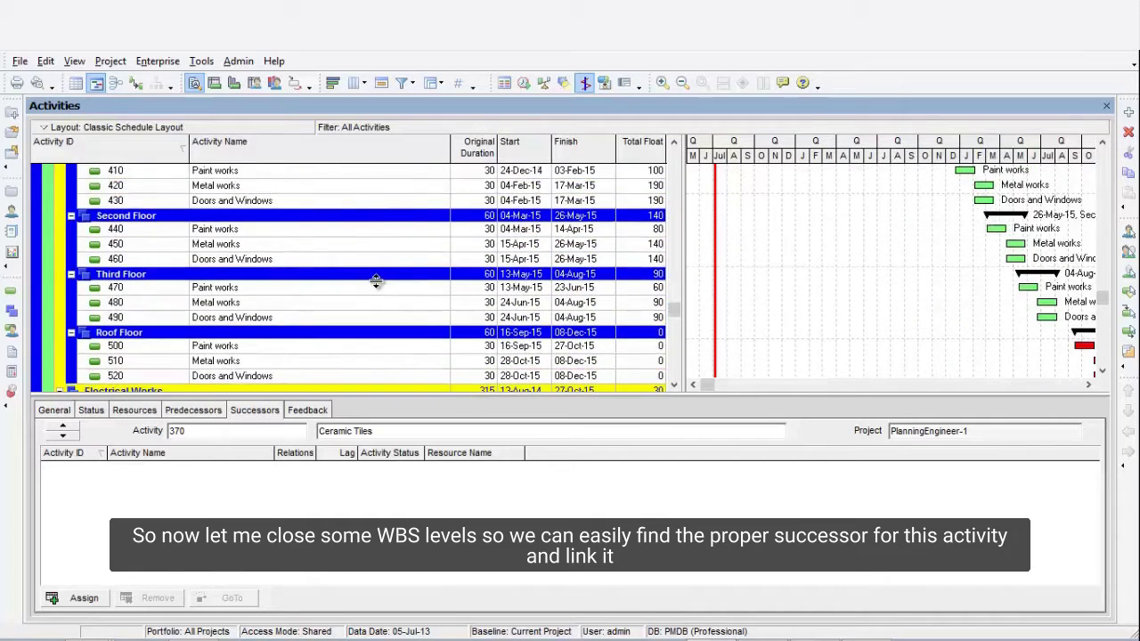
{"action": "double_click", "coordinate": [301, 289]}
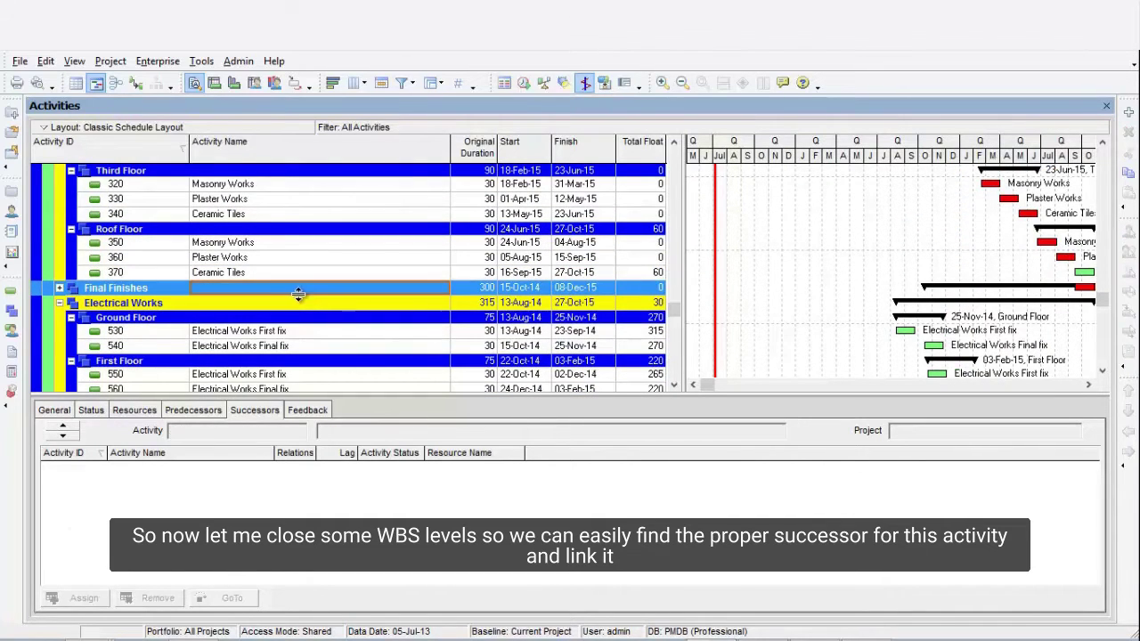
{"action": "double_click", "coordinate": [293, 304]}
{"action": "double_click", "coordinate": [279, 317]}
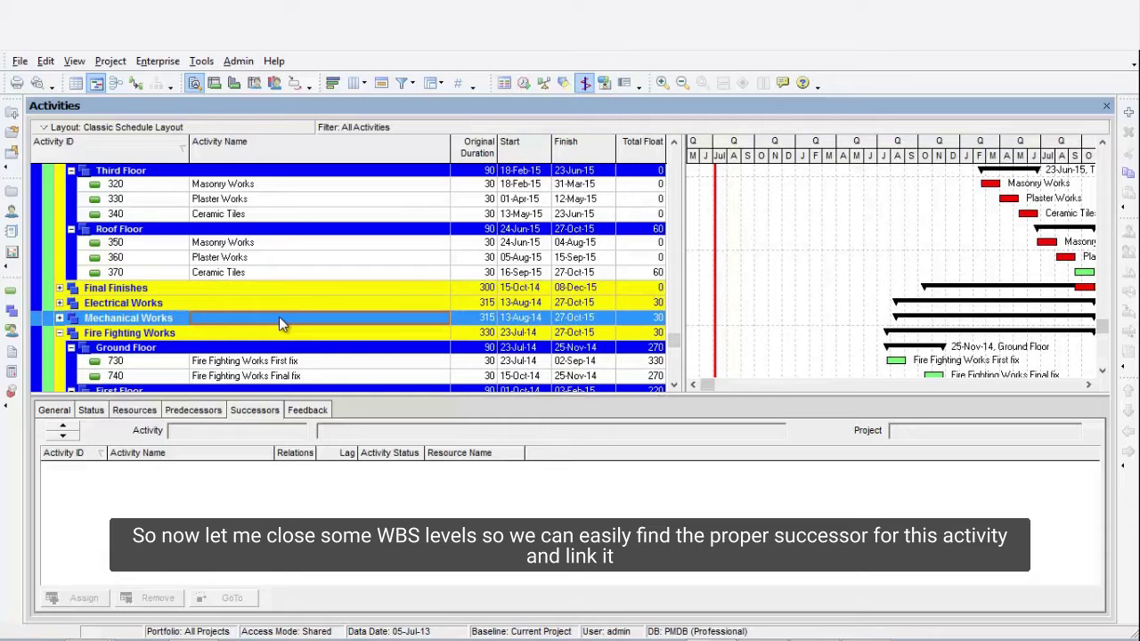
{"action": "double_click", "coordinate": [271, 333]}
{"action": "scroll", "coordinate": [272, 333], "scroll_direction": "down", "scroll_amount": 2}
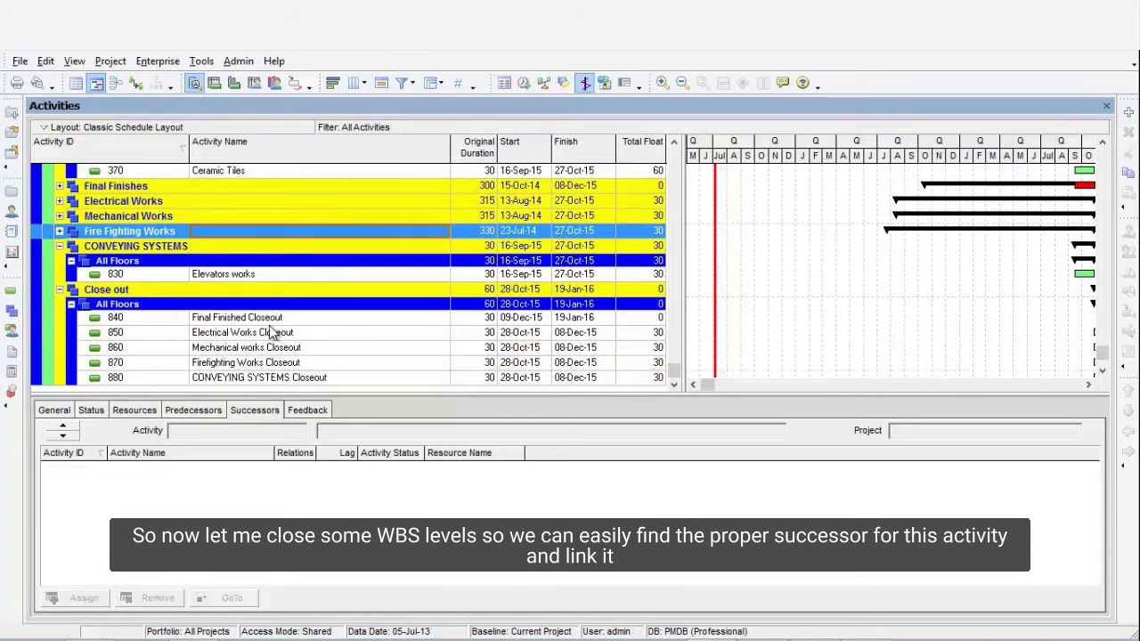
{"action": "double_click", "coordinate": [284, 246]}
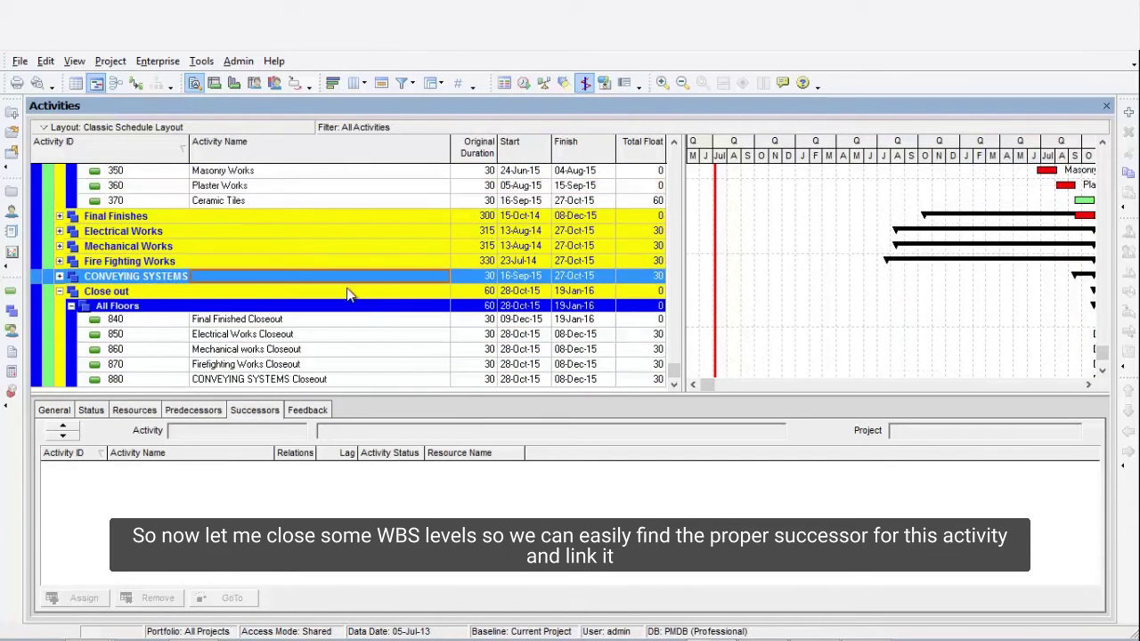
{"action": "scroll", "coordinate": [371, 289], "scroll_direction": "up", "scroll_amount": 1}
Step: Link Ceramic Tiles 370 to Final Finished Closeout 840 as a finish-to-start successor in the Gantt chart
{"action": "left_click", "coordinate": [251, 232]}
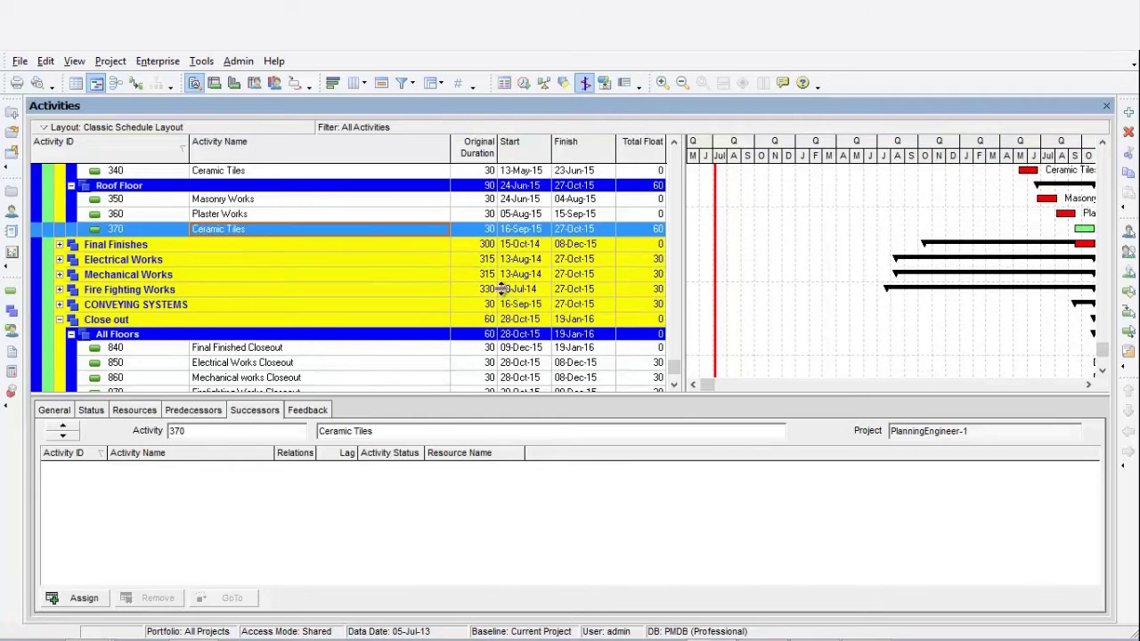
{"action": "left_click", "coordinate": [1088, 386]}
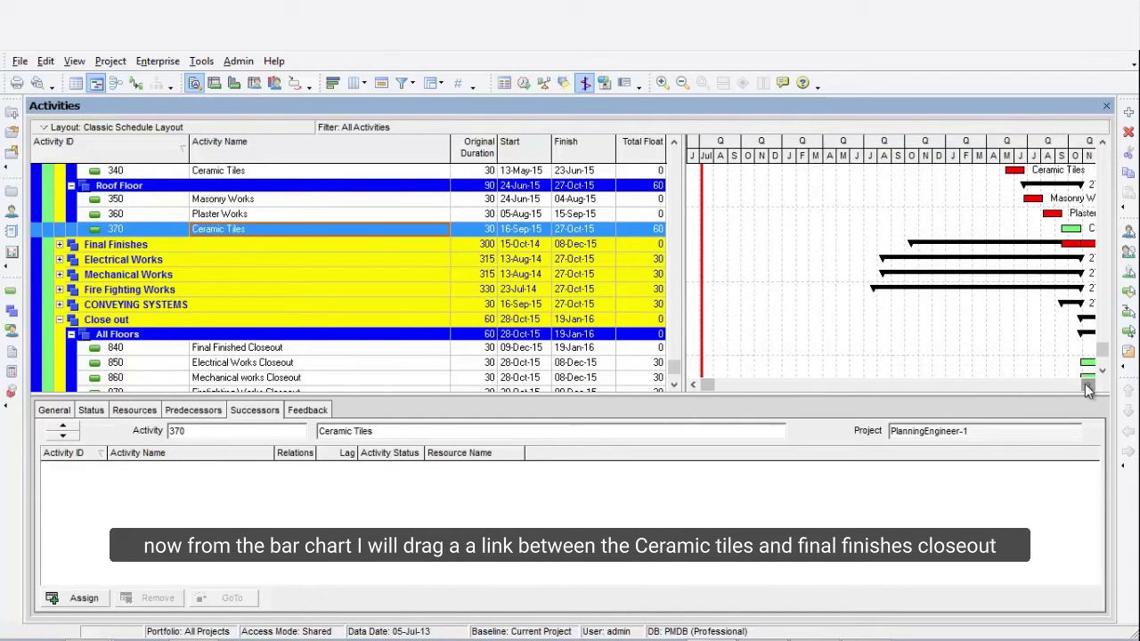
{"action": "left_click", "coordinate": [1088, 386]}
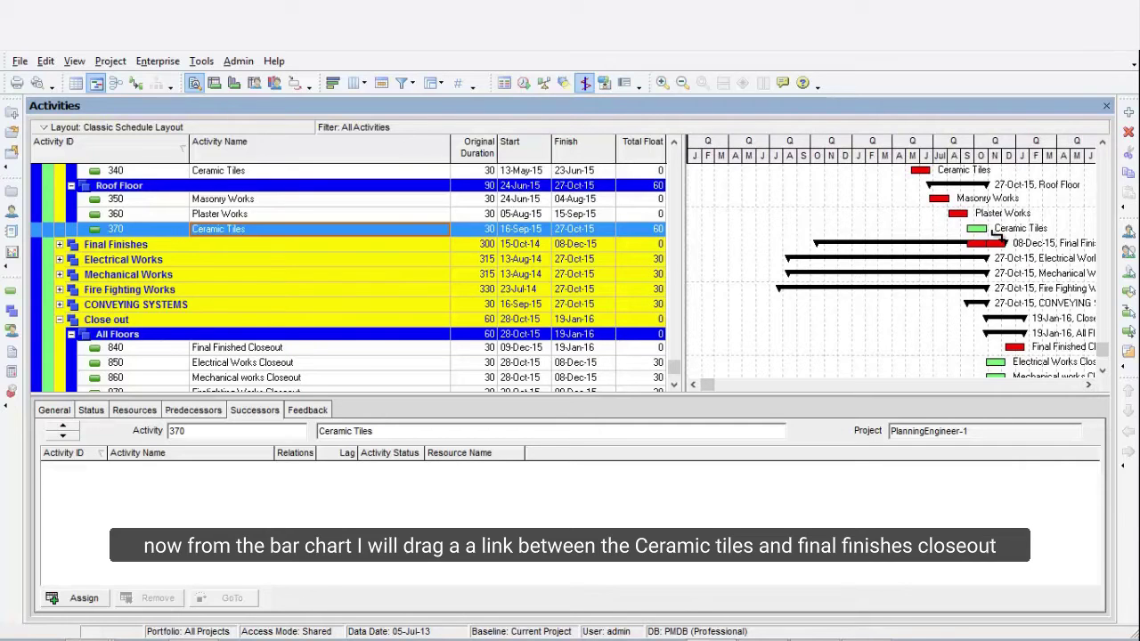
{"action": "left_click_drag", "start_coordinate": [998, 234], "coordinate": [1012, 354]}
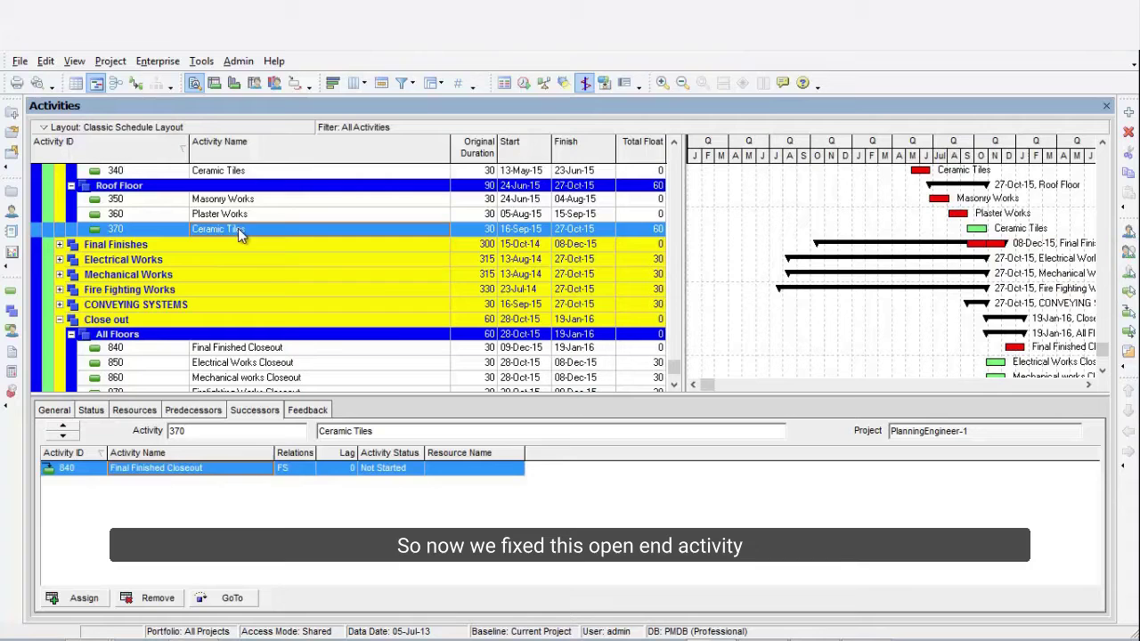
Step: Copy the Backfilling activity ID A1280 from the schedule log in Notepad
{"action": "left_click", "coordinate": [764, 640]}
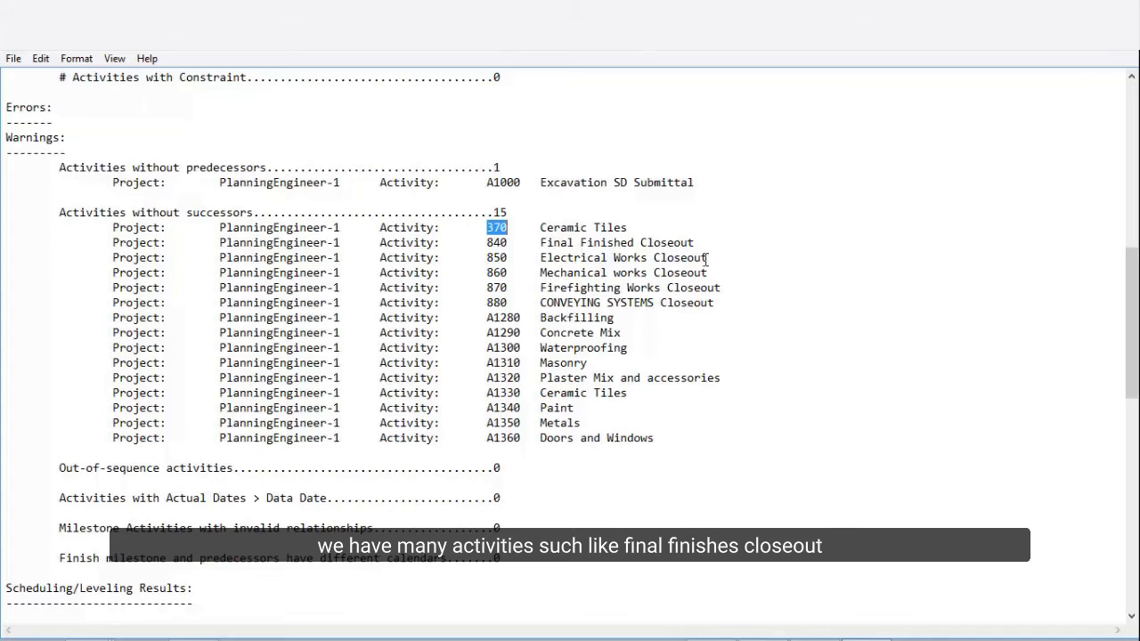
{"action": "double_click", "coordinate": [509, 317]}
{"action": "left_click", "coordinate": [508, 317]}
{"action": "left_click_drag", "start_coordinate": [486, 318], "coordinate": [526, 318]}
{"action": "right_click", "coordinate": [513, 318]}
{"action": "left_click", "coordinate": [565, 370]}
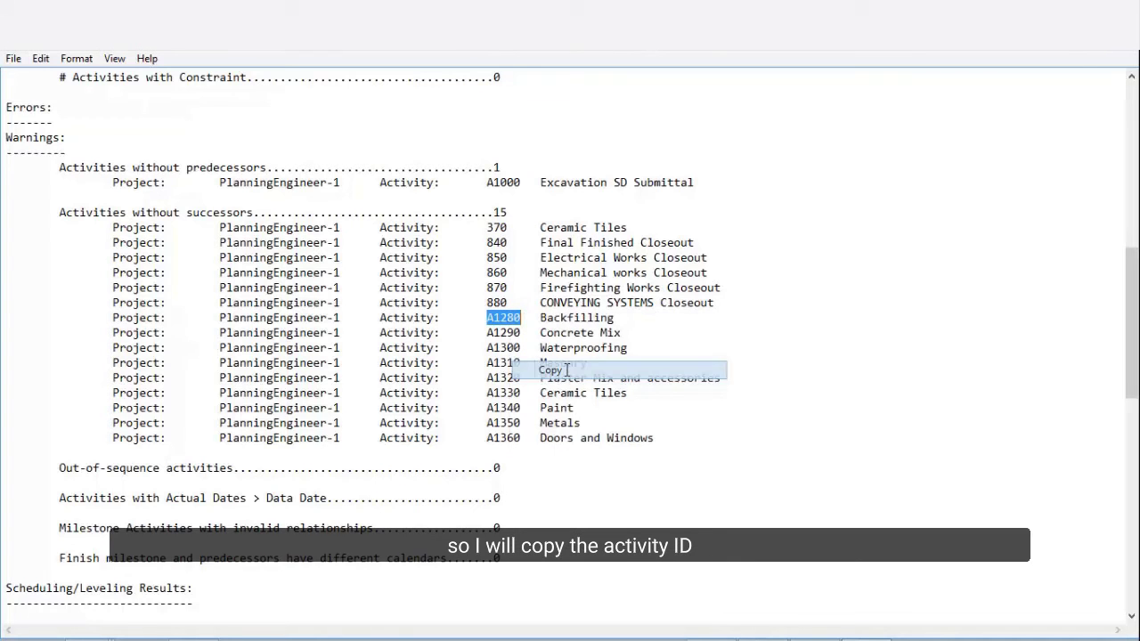
{"action": "left_click", "coordinate": [807, 636]}
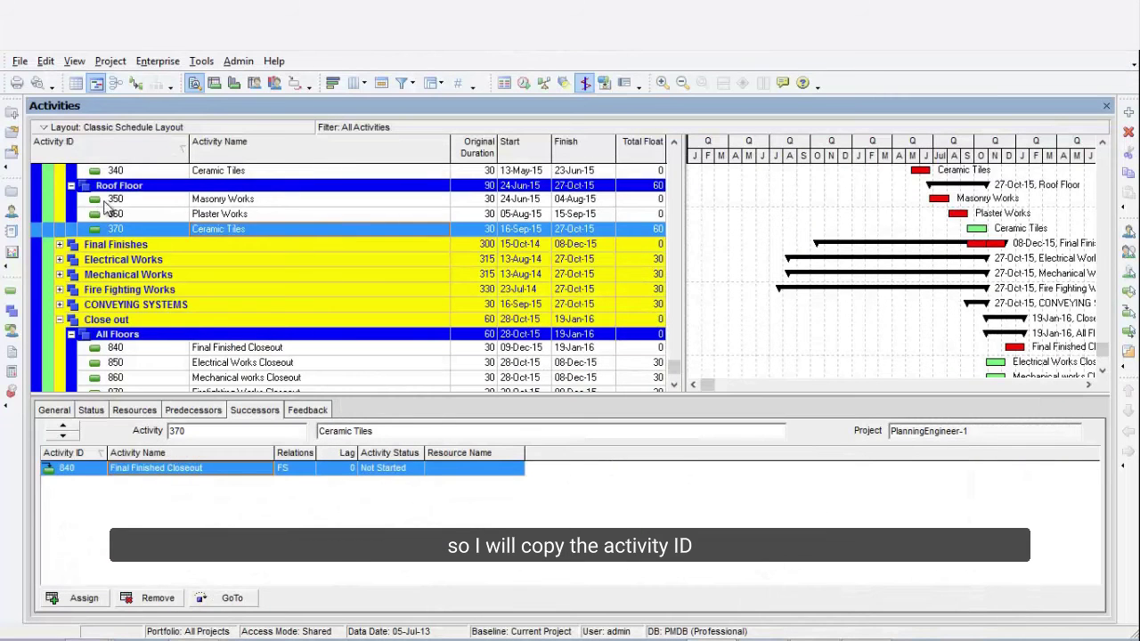
Step: Search the activity table for A1280 to locate the Backfilling activity
{"action": "left_click", "coordinate": [116, 200]}
{"action": "key", "text": "ctrl+f"}
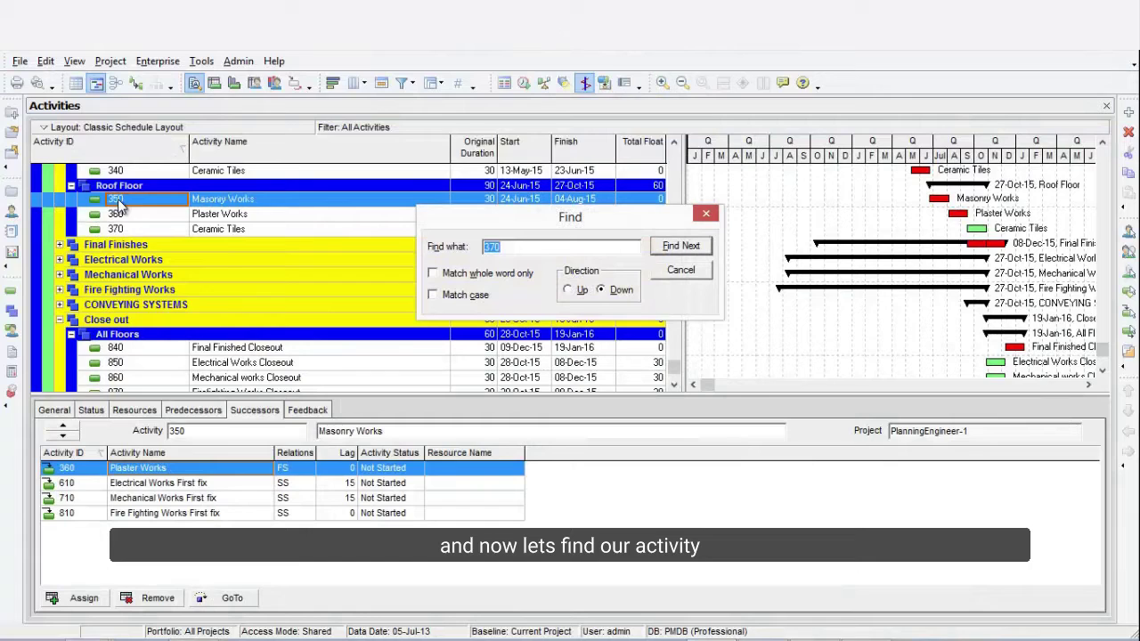
{"action": "right_click", "coordinate": [496, 248]}
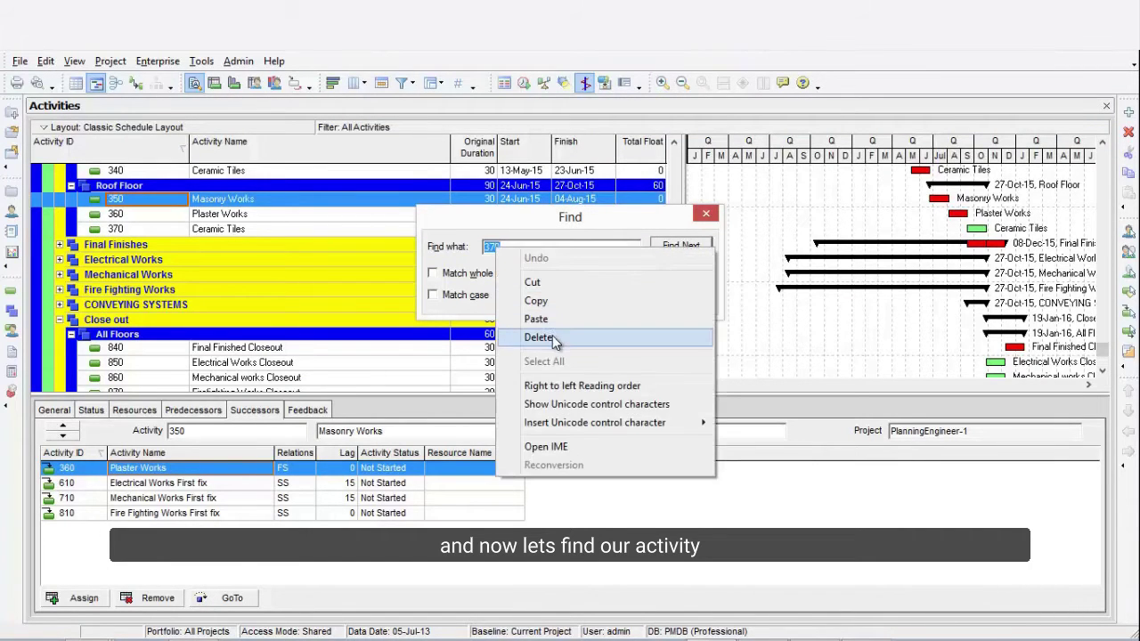
{"action": "left_click", "coordinate": [536, 319]}
{"action": "left_click", "coordinate": [668, 250]}
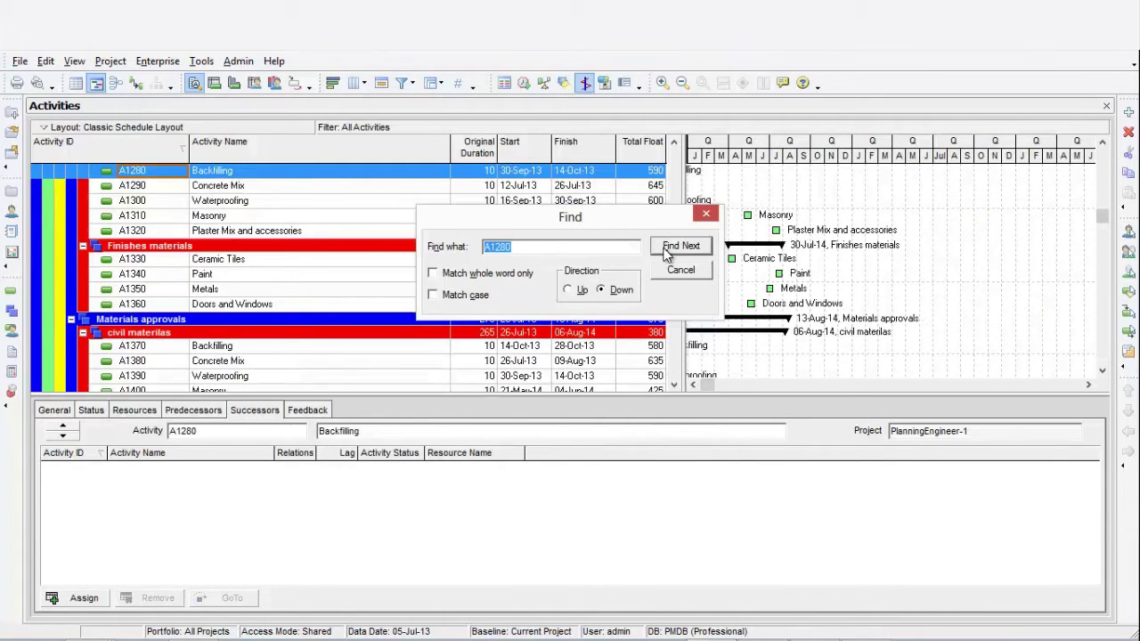
{"action": "left_click", "coordinate": [706, 215]}
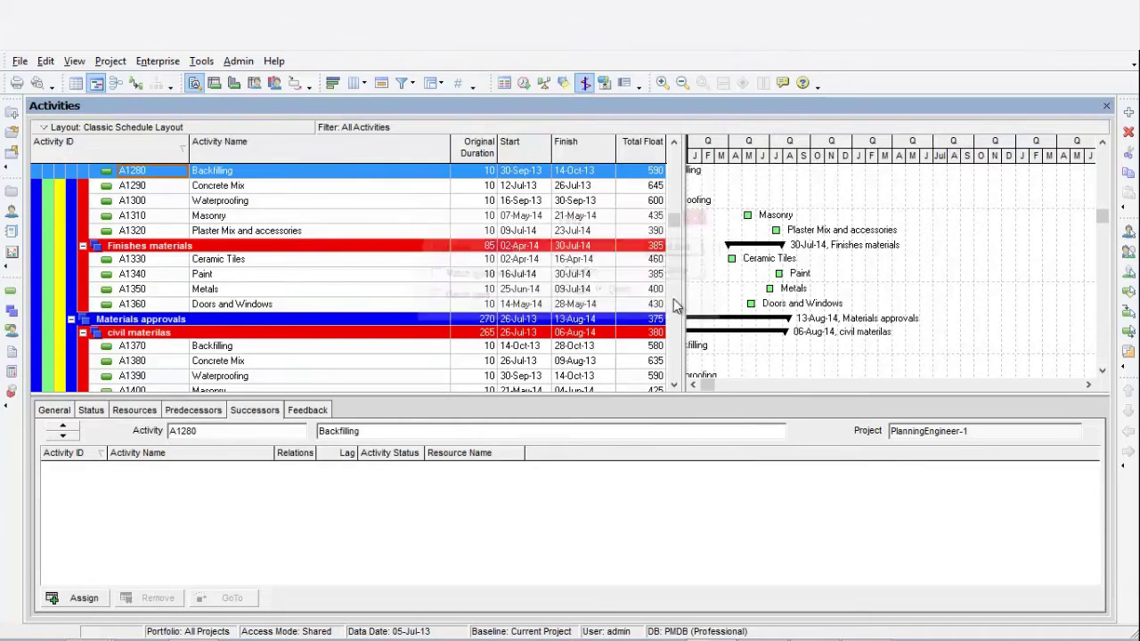
Step: Link the two Backfilling bars so A1370 has A1280 as an SF successor, then check it
{"action": "left_click", "coordinate": [692, 388]}
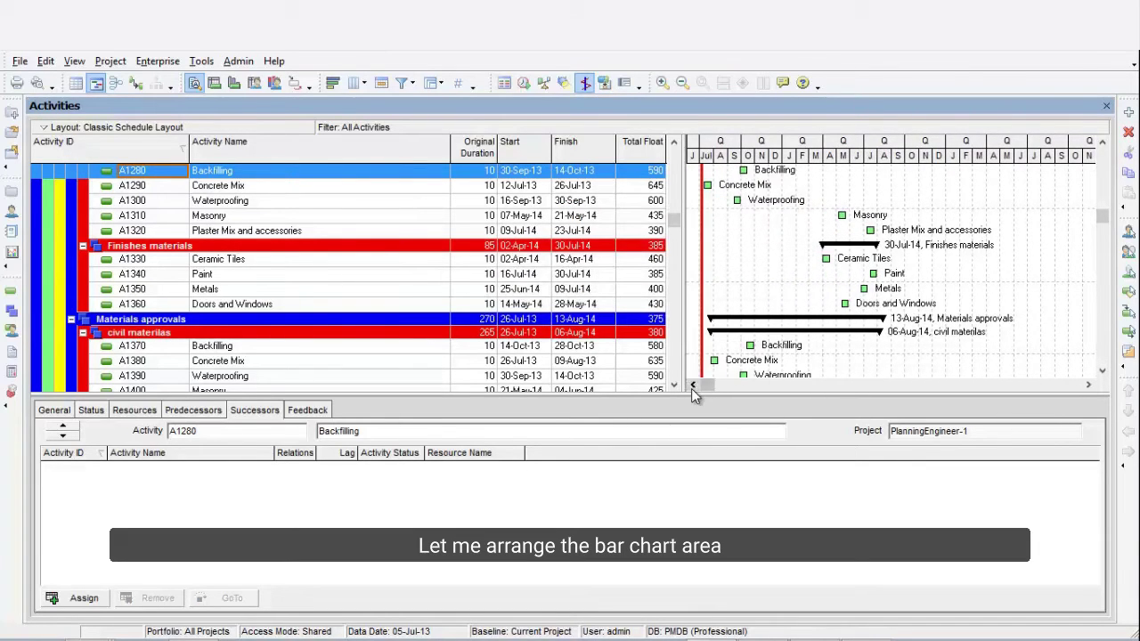
{"action": "scroll", "coordinate": [561, 208], "scroll_direction": "up", "scroll_amount": 1}
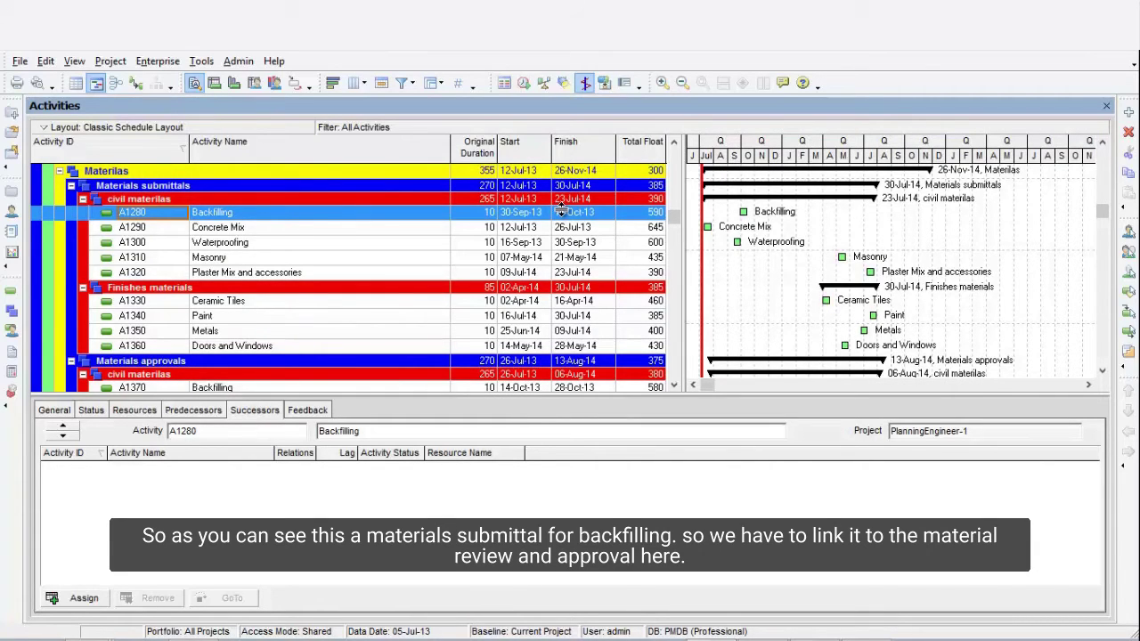
{"action": "scroll", "coordinate": [561, 207], "scroll_direction": "down", "scroll_amount": 1}
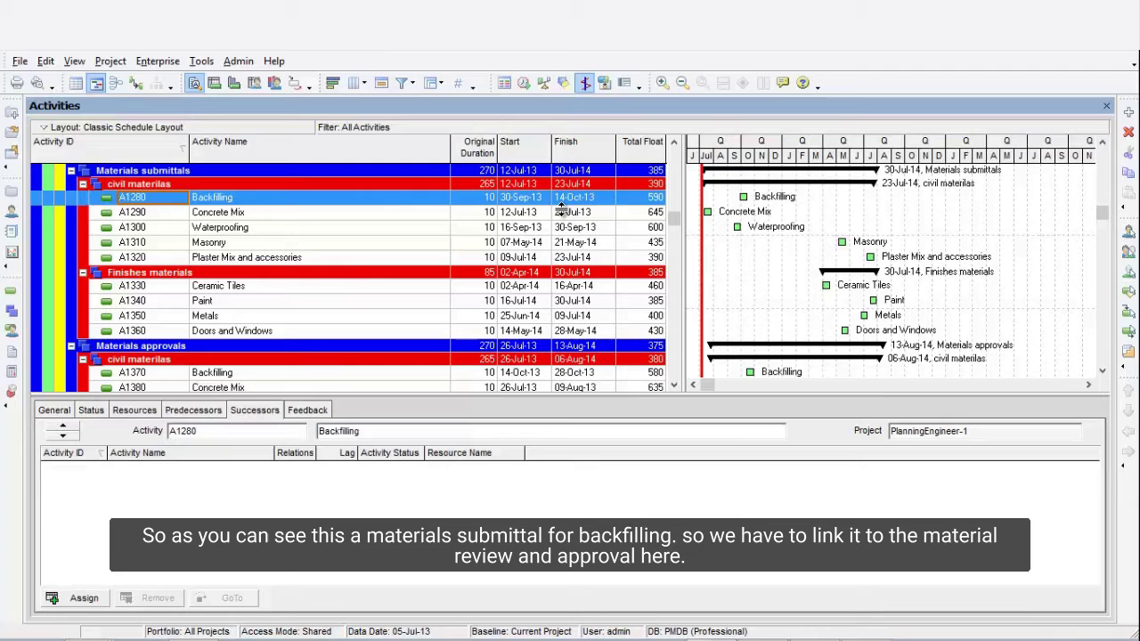
{"action": "scroll", "coordinate": [561, 207], "scroll_direction": "up", "scroll_amount": 3}
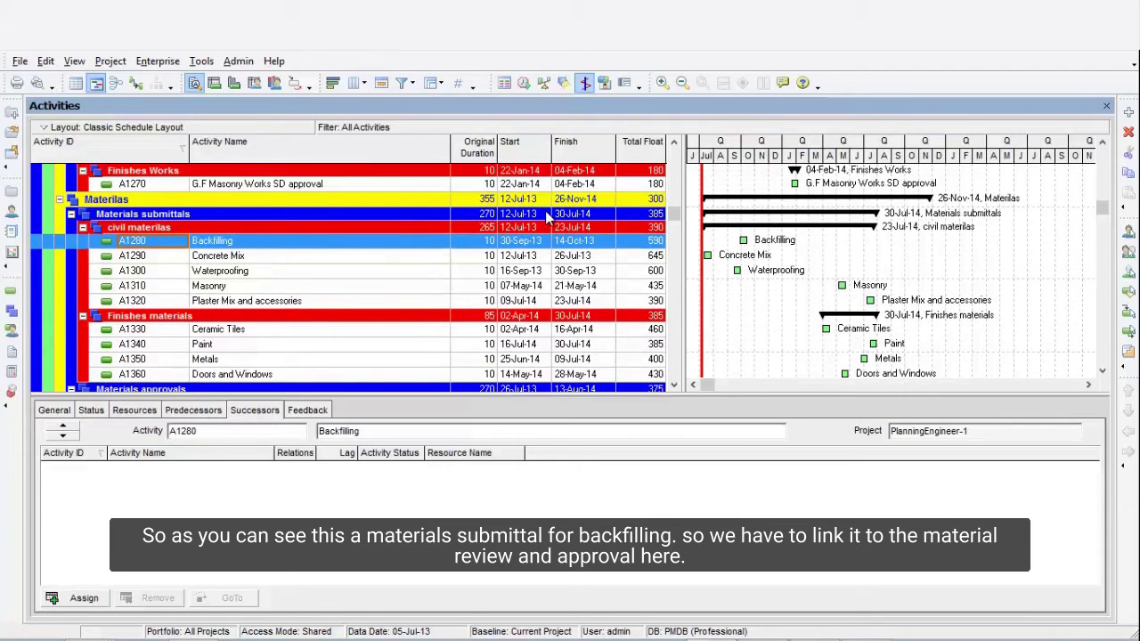
{"action": "scroll", "coordinate": [547, 217], "scroll_direction": "down", "scroll_amount": 3}
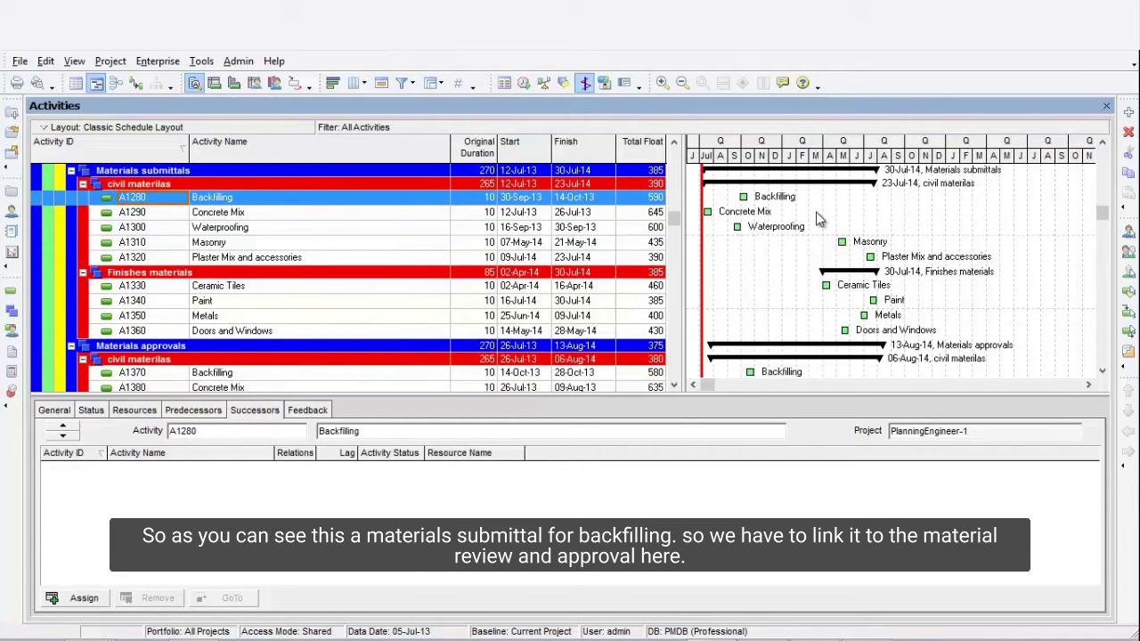
{"action": "scroll", "coordinate": [820, 221], "scroll_direction": "down", "scroll_amount": 1}
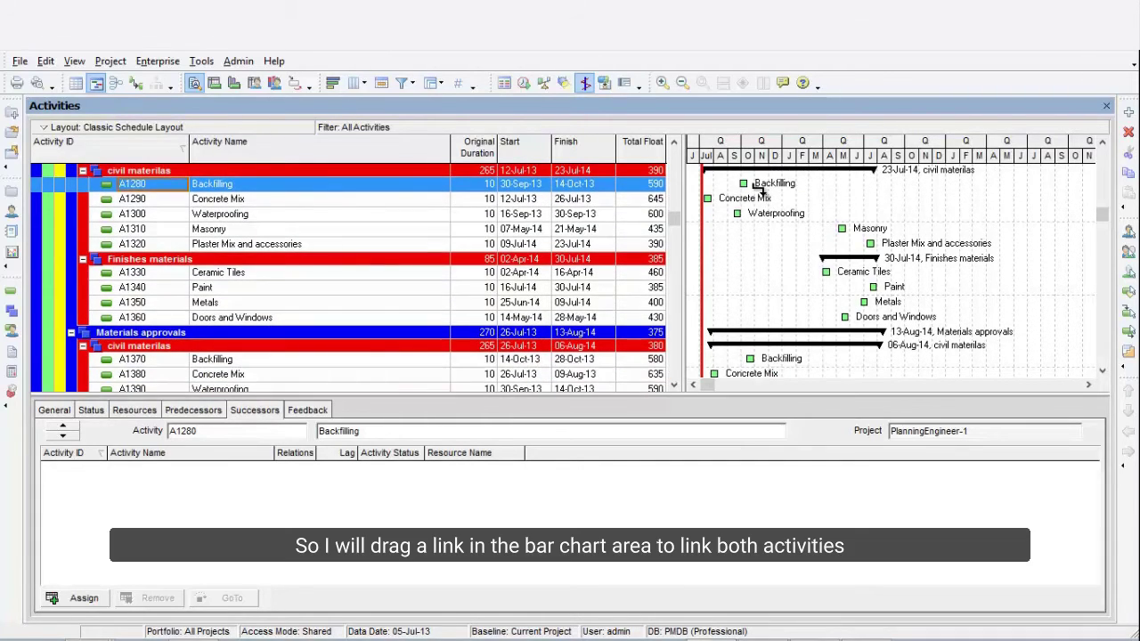
{"action": "left_click_drag", "start_coordinate": [764, 190], "coordinate": [751, 359]}
{"action": "left_click", "coordinate": [227, 359]}
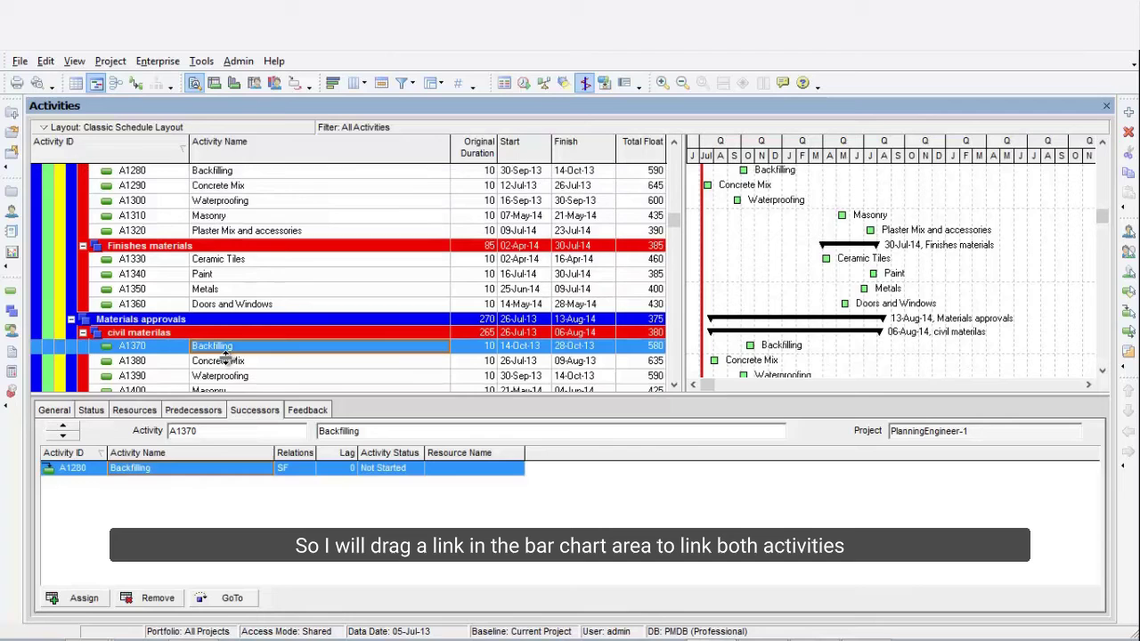
{"action": "scroll", "coordinate": [272, 278], "scroll_direction": "up", "scroll_amount": 2}
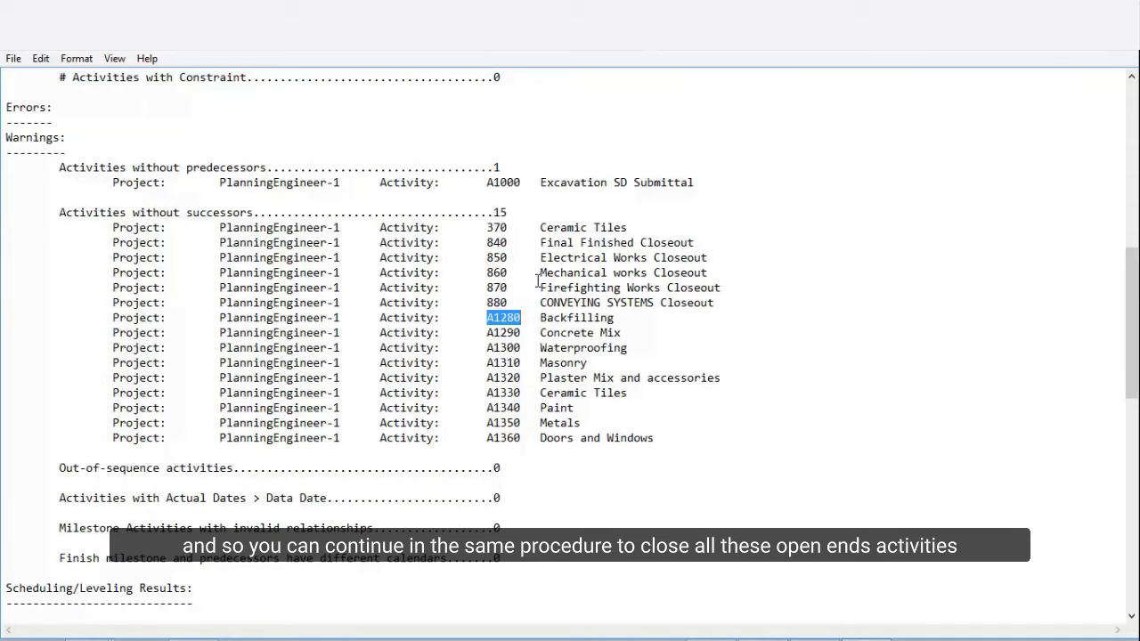
{"action": "left_click_drag", "start_coordinate": [659, 437], "coordinate": [222, 228]}
{"action": "left_click", "coordinate": [481, 310]}
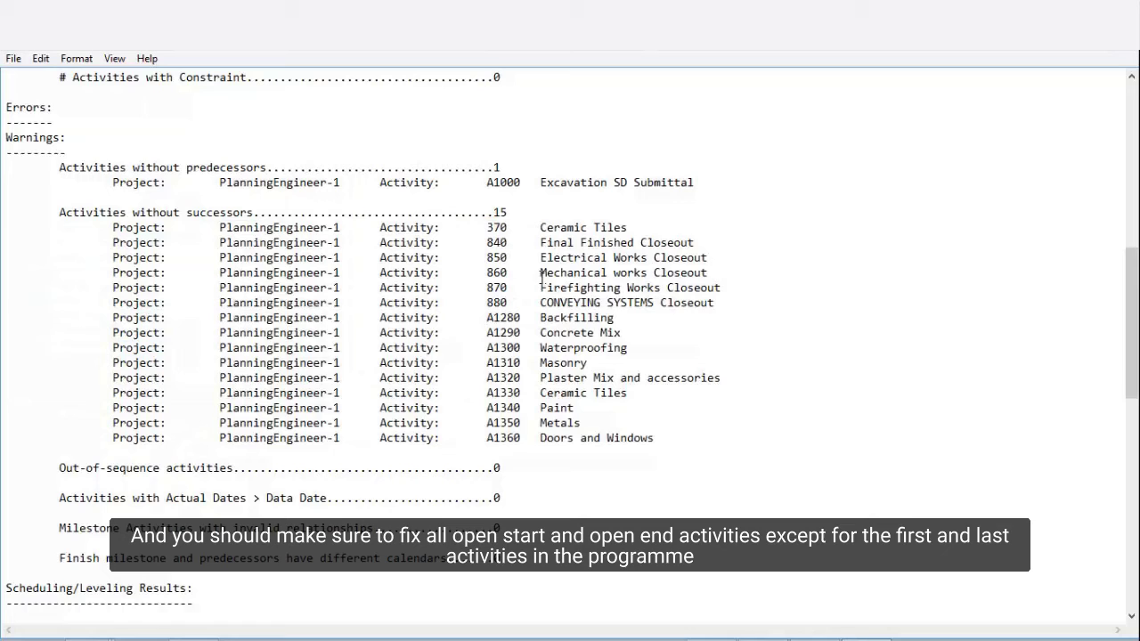
{"action": "left_click_drag", "start_coordinate": [540, 243], "coordinate": [723, 300]}
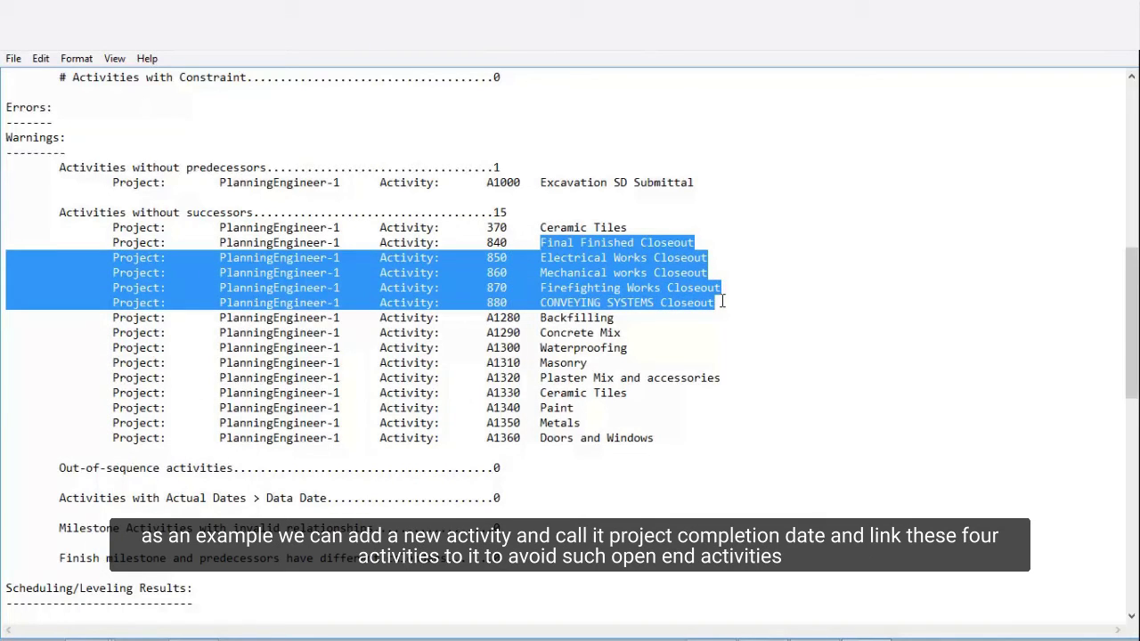
{"action": "left_click", "coordinate": [634, 257]}
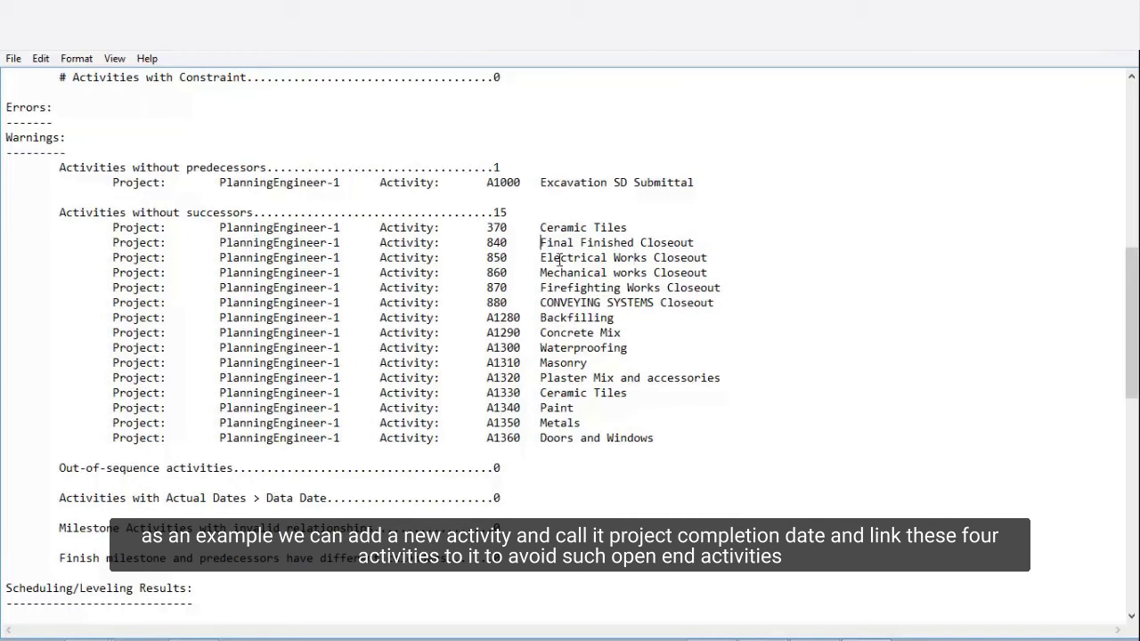
{"action": "left_click_drag", "start_coordinate": [541, 242], "coordinate": [720, 303]}
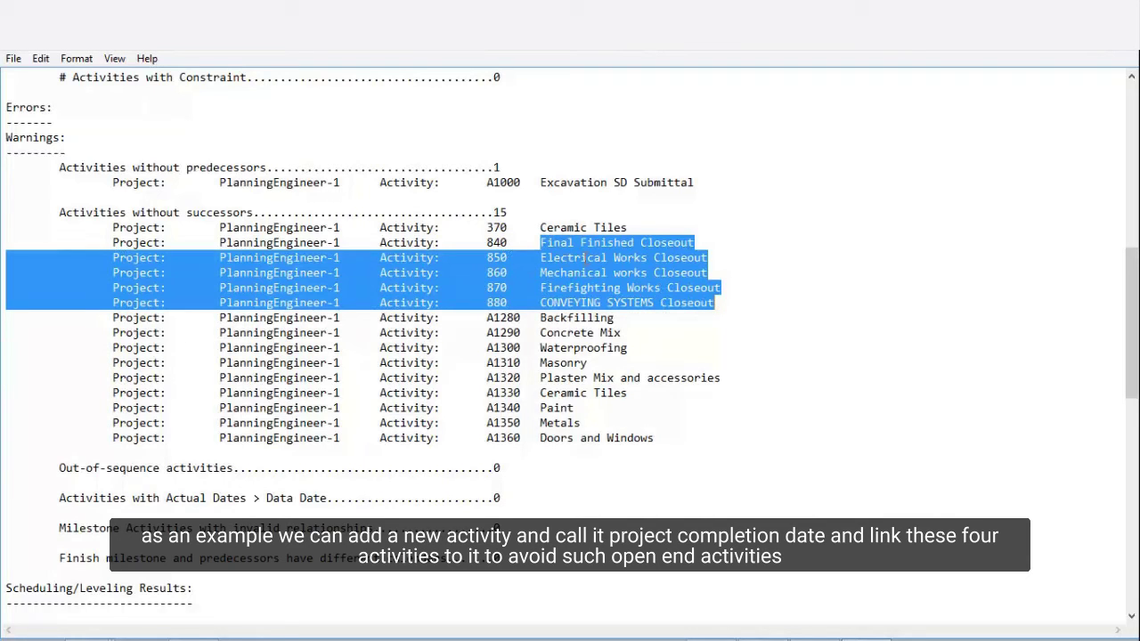
{"action": "left_click_drag", "start_coordinate": [113, 242], "coordinate": [757, 308]}
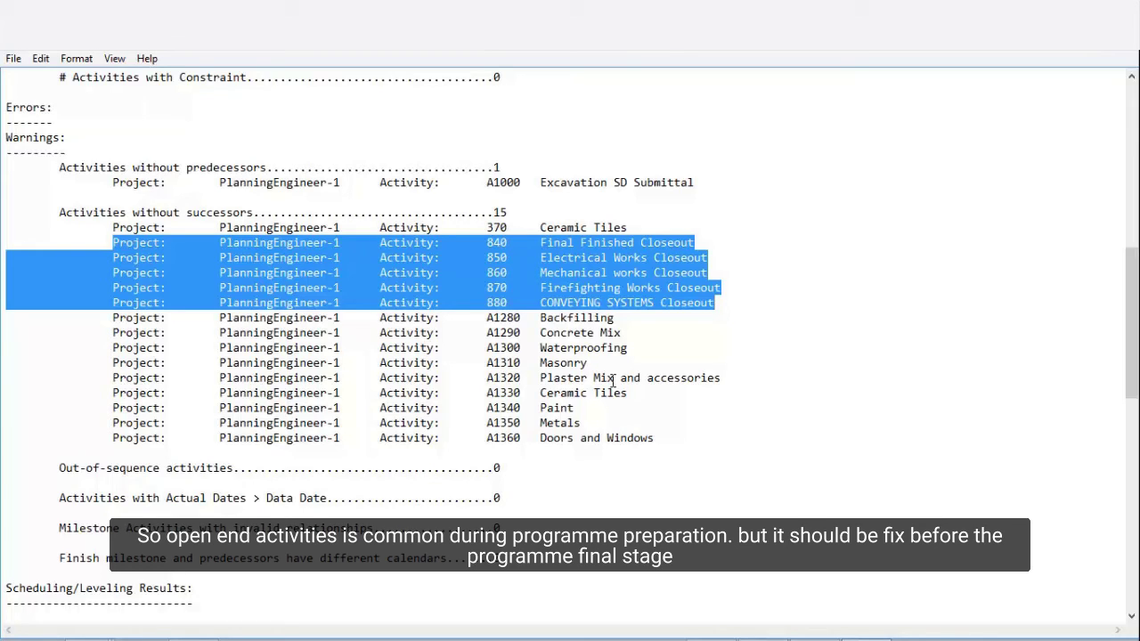
{"action": "left_click", "coordinate": [162, 263]}
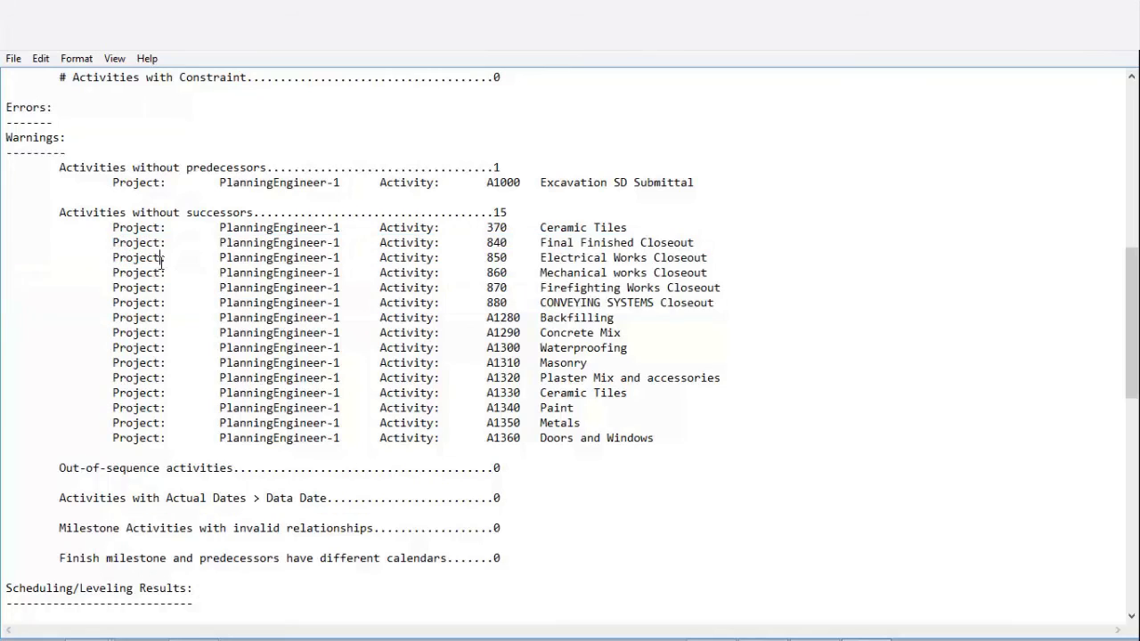
{"action": "left_click_drag", "start_coordinate": [113, 242], "coordinate": [656, 439]}
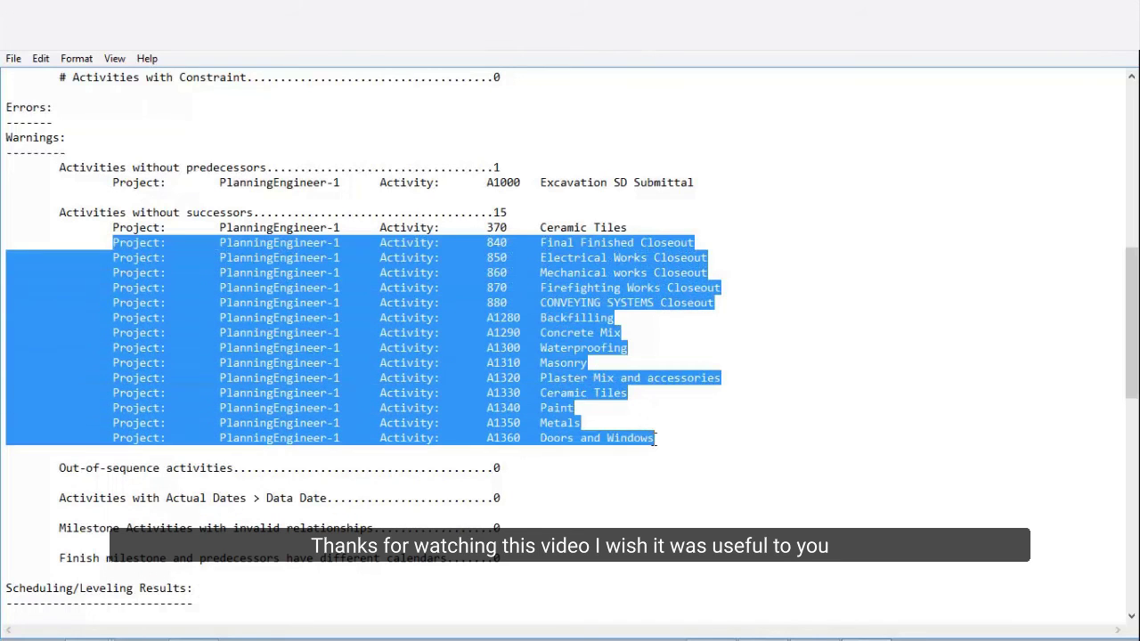